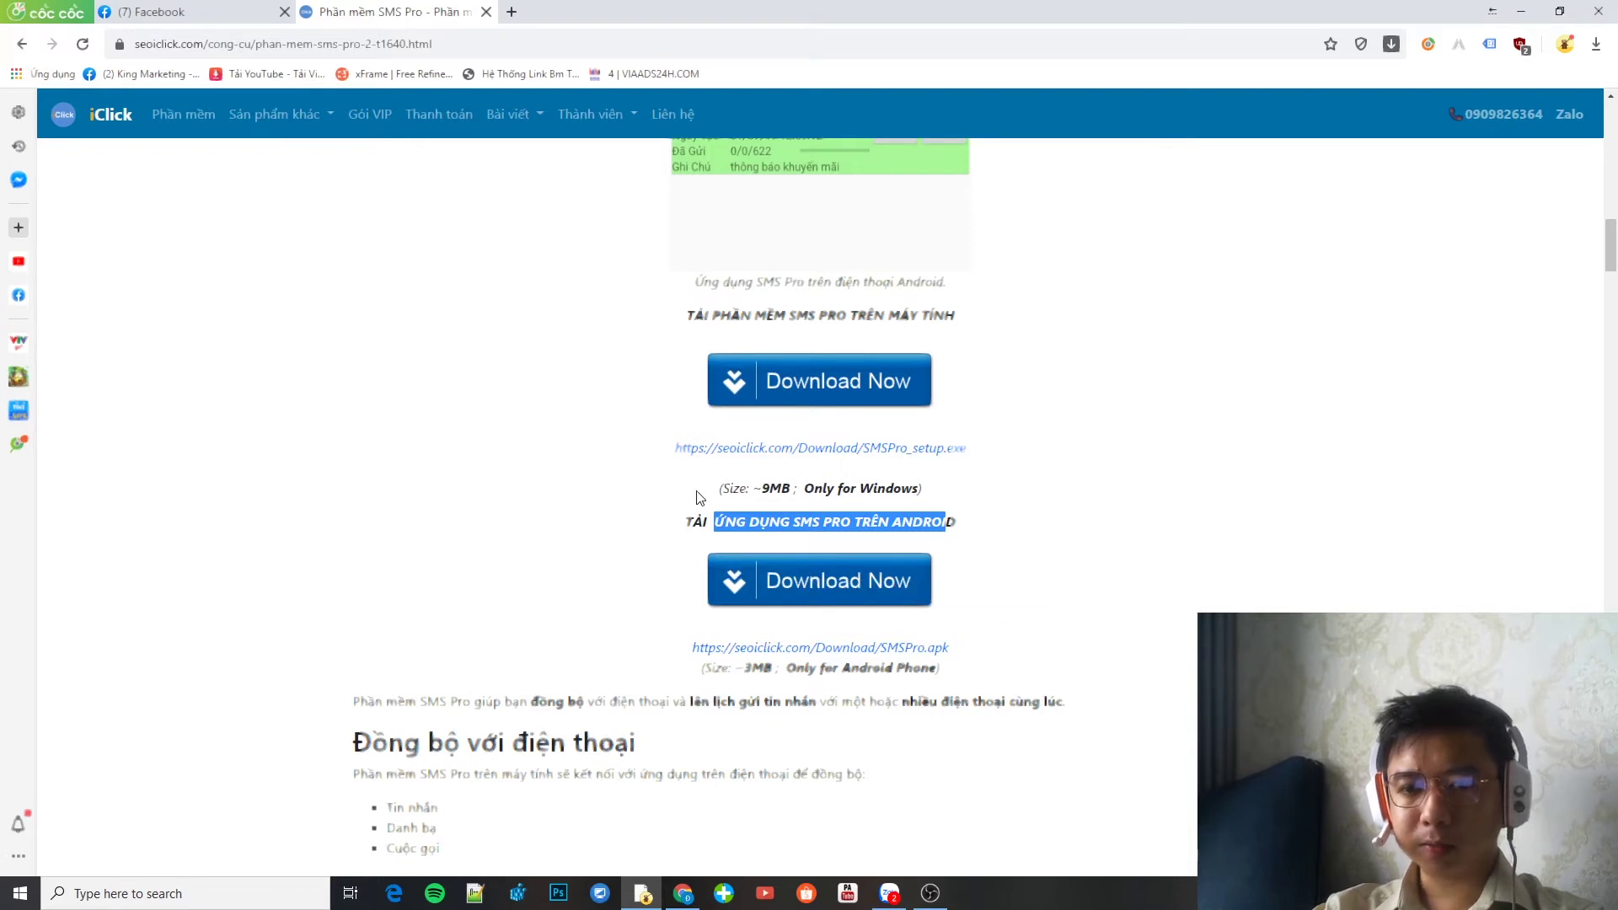
scroll(704, 506, down, 5)
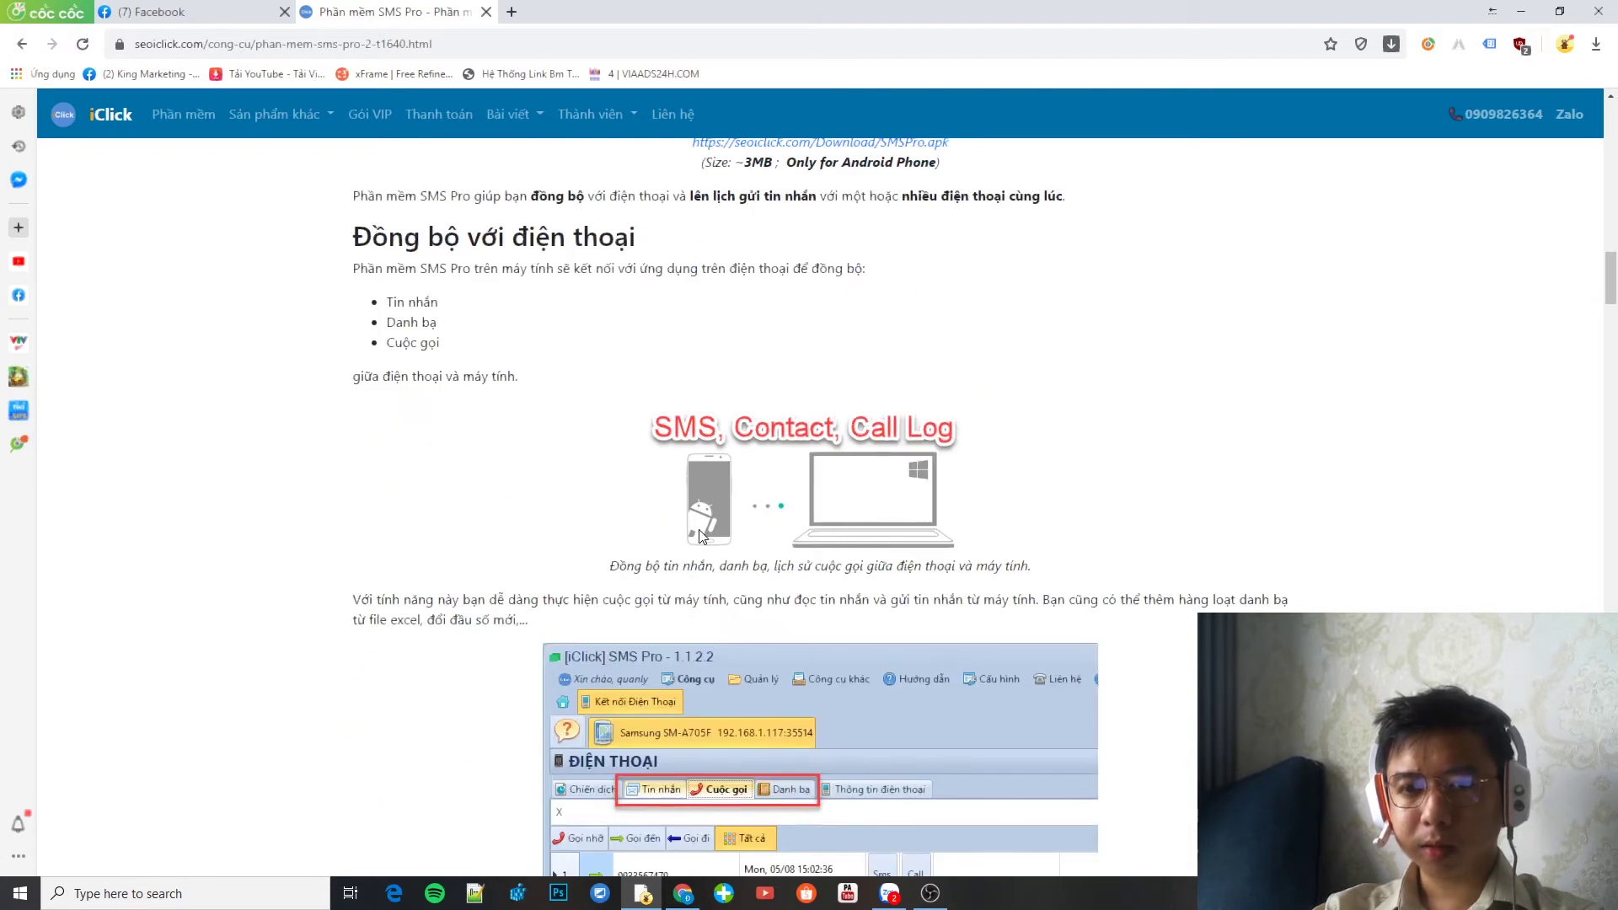
scroll(701, 536, down, 5)
scroll(666, 531, up, 17)
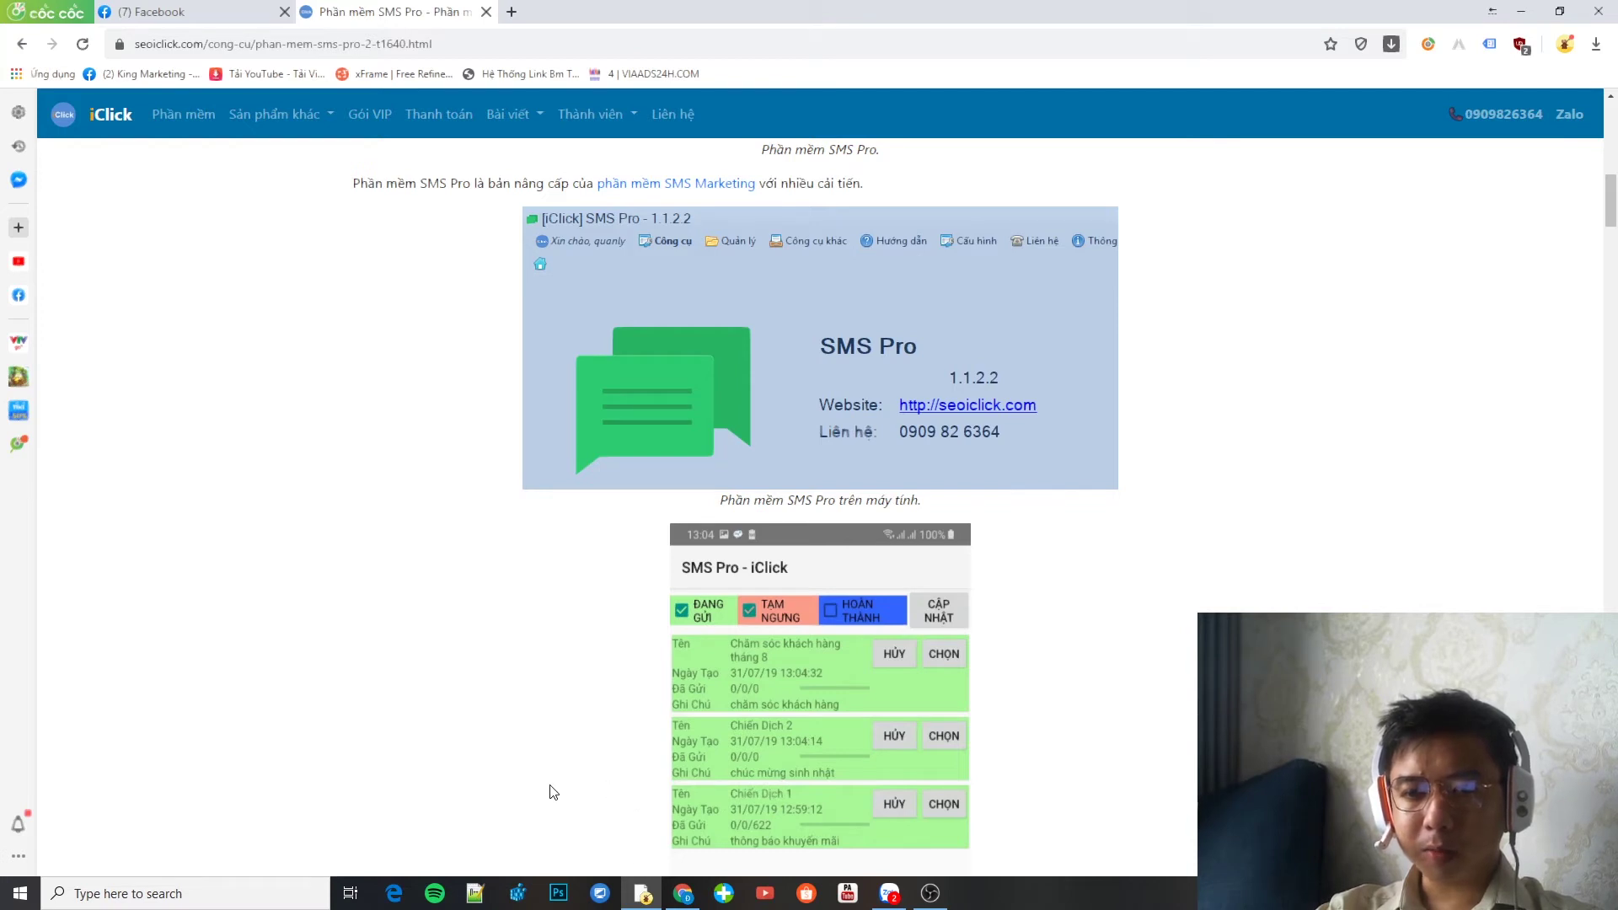
- Show the desktop and open the download folder on Local Disk (D:) in a maximized File Explorer window
key(super+d)
double_click(31, 25)
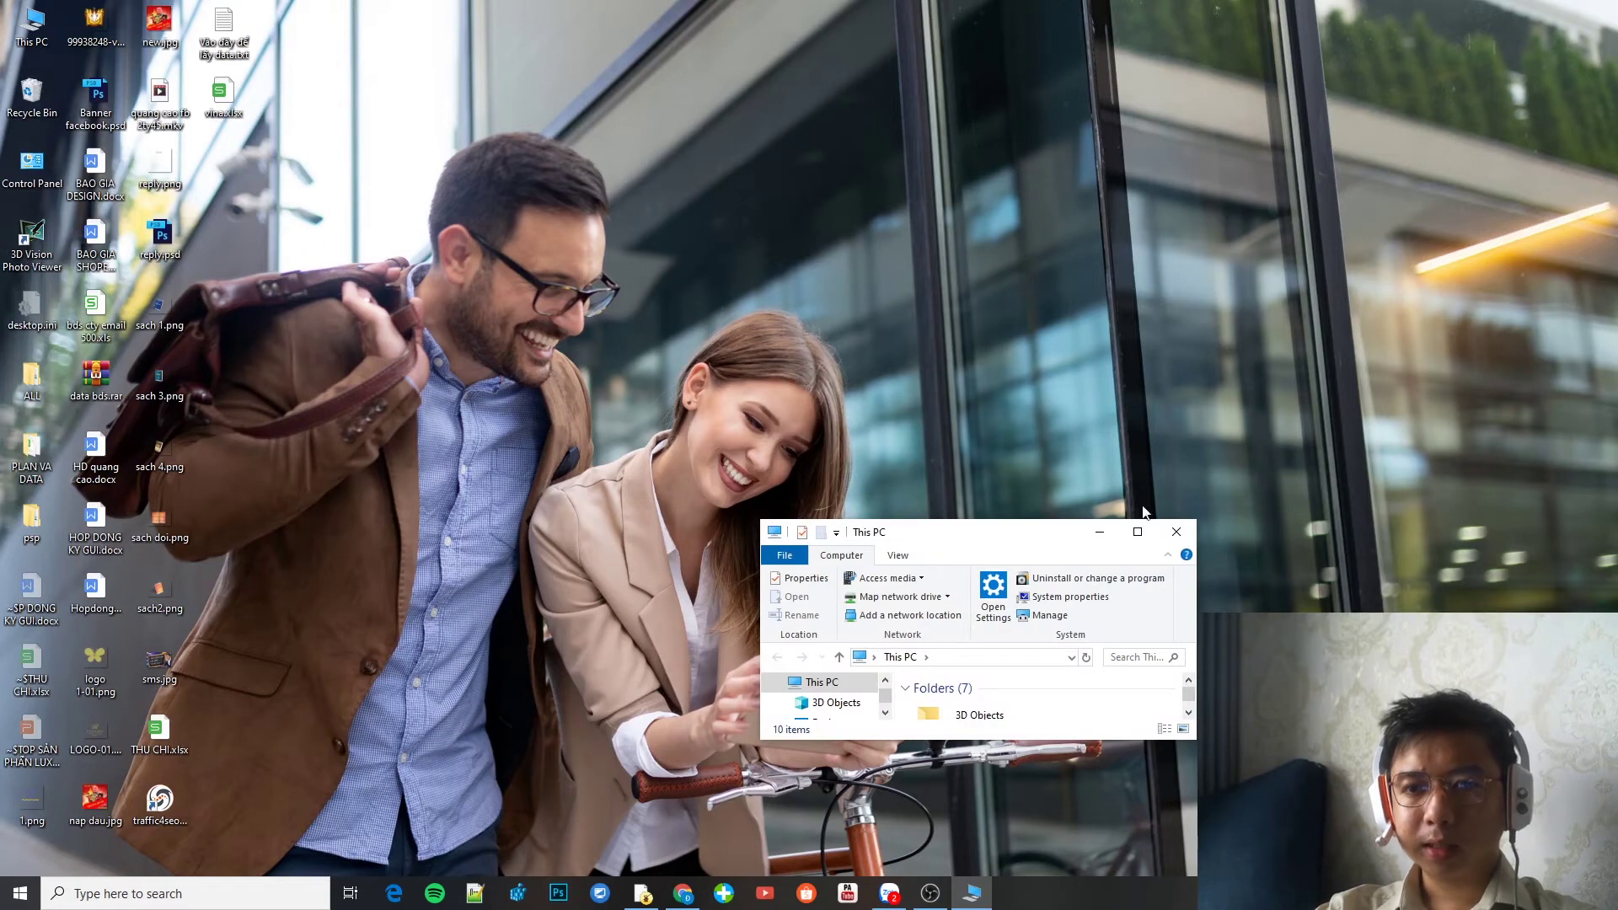
click(1137, 532)
click(506, 325)
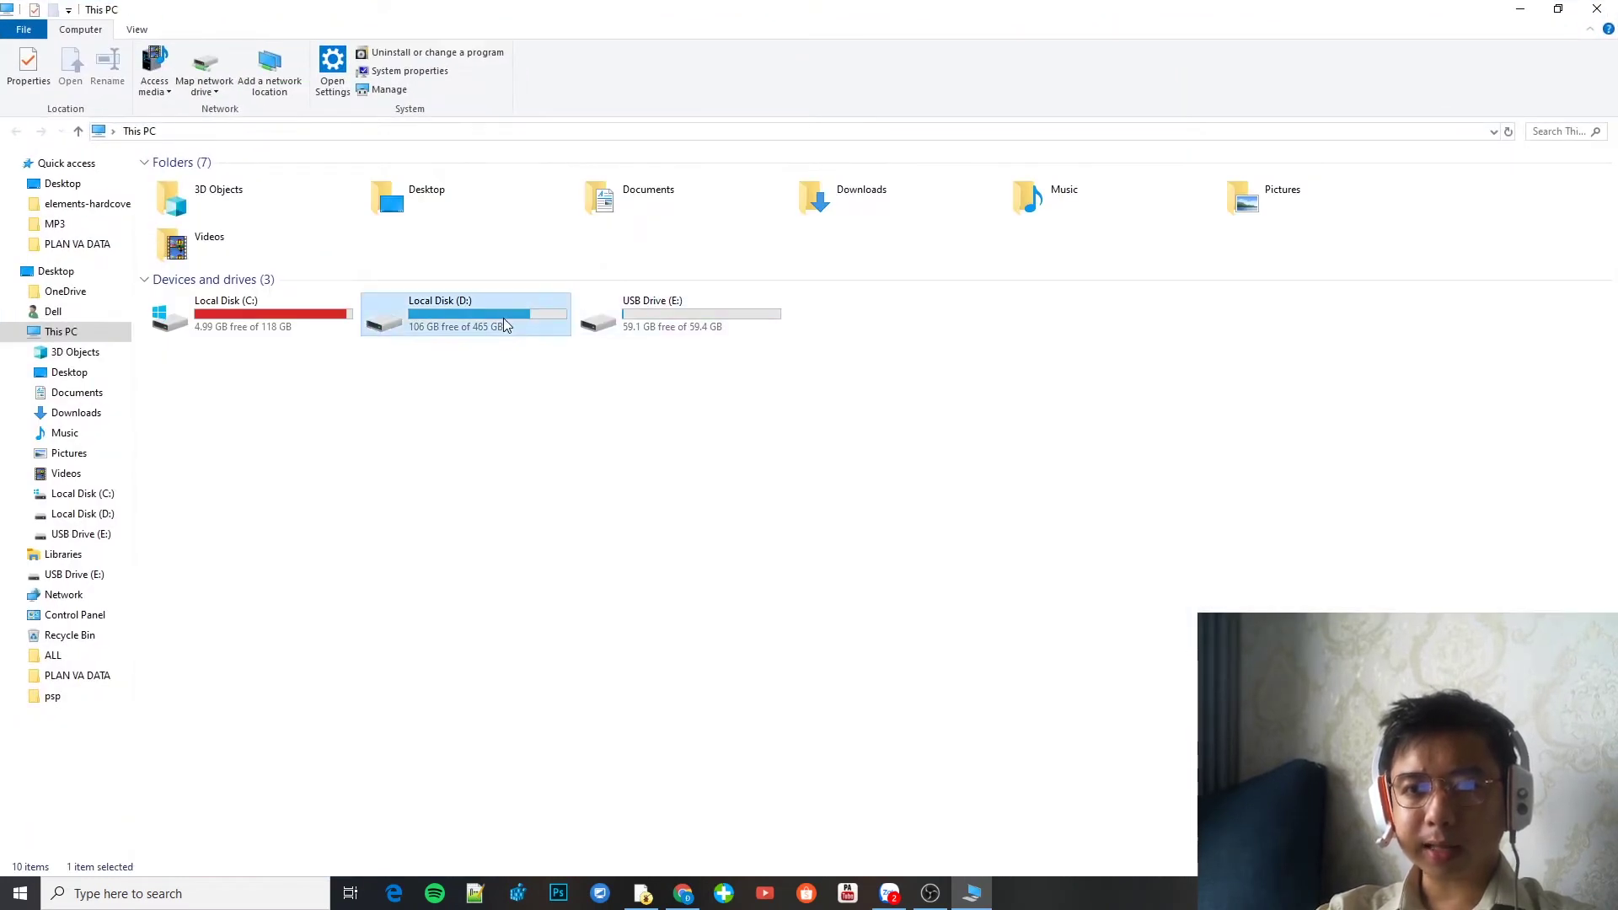
double_click(506, 325)
double_click(178, 286)
- Open the workbook "File loc SDT theo mang.xlsx" from the download folder, declining the file repair
scroll(733, 480, down, 5)
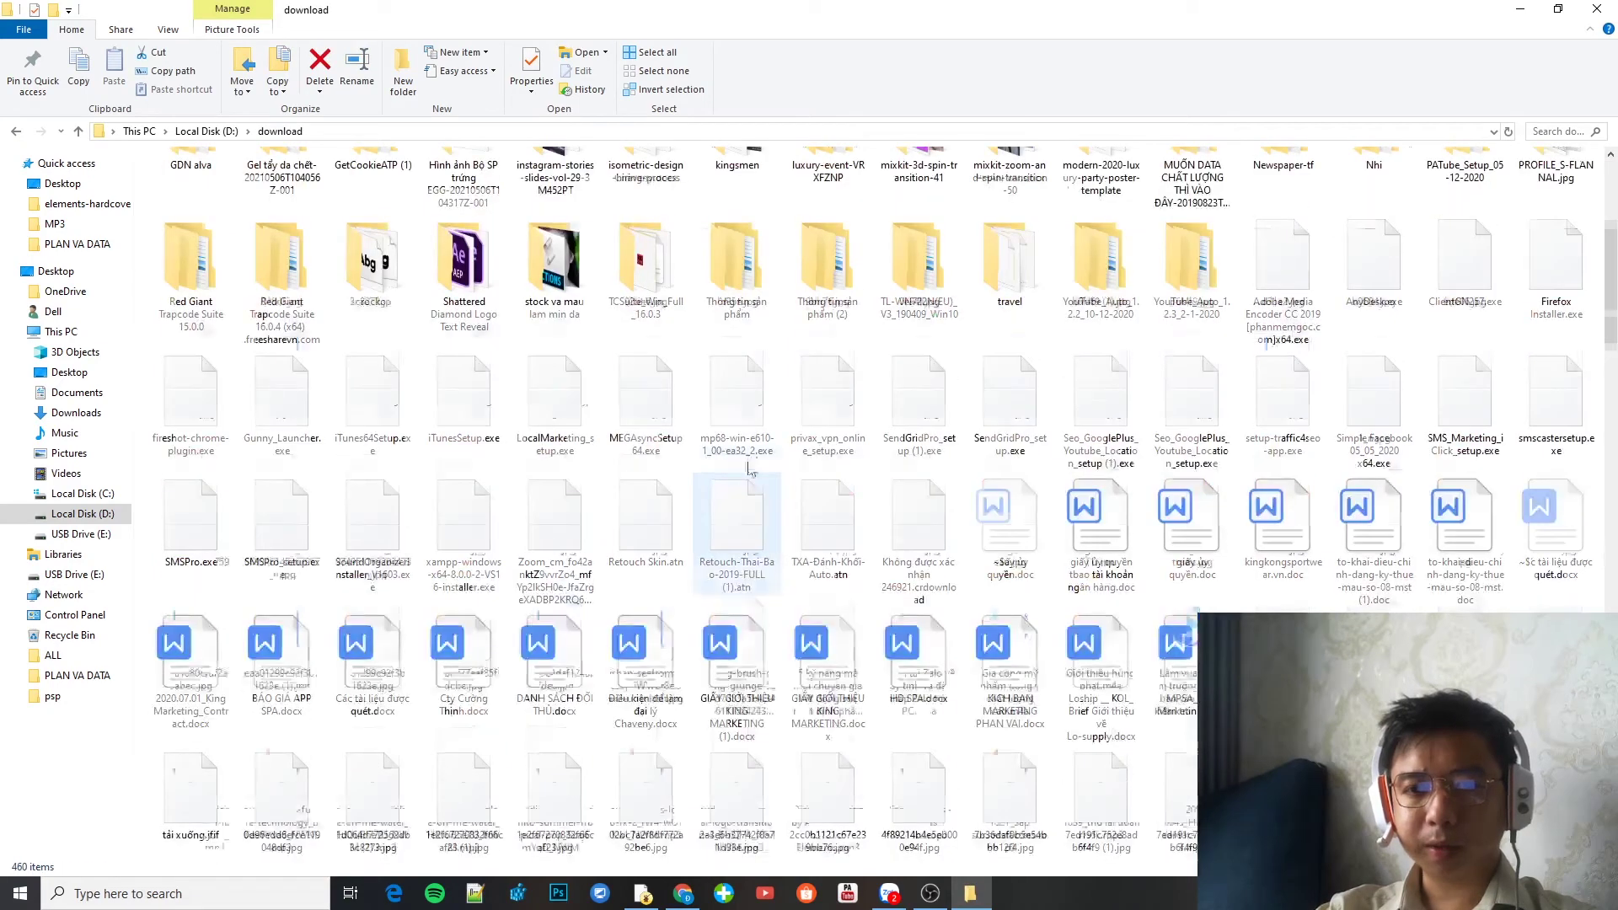
scroll(733, 480, down, 15)
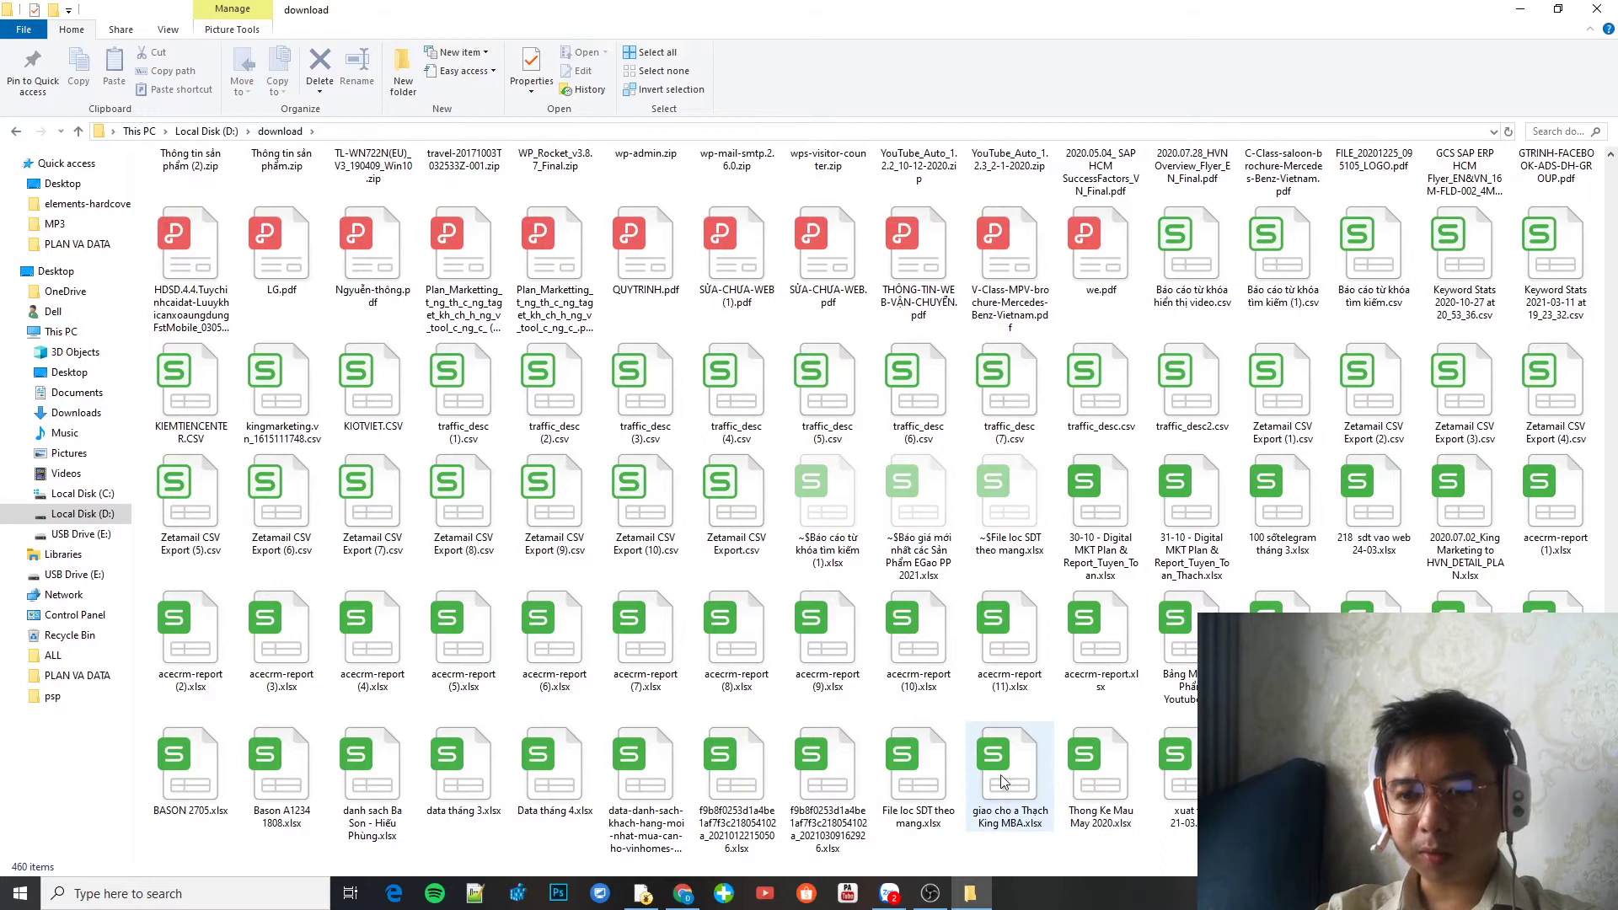
double_click(902, 775)
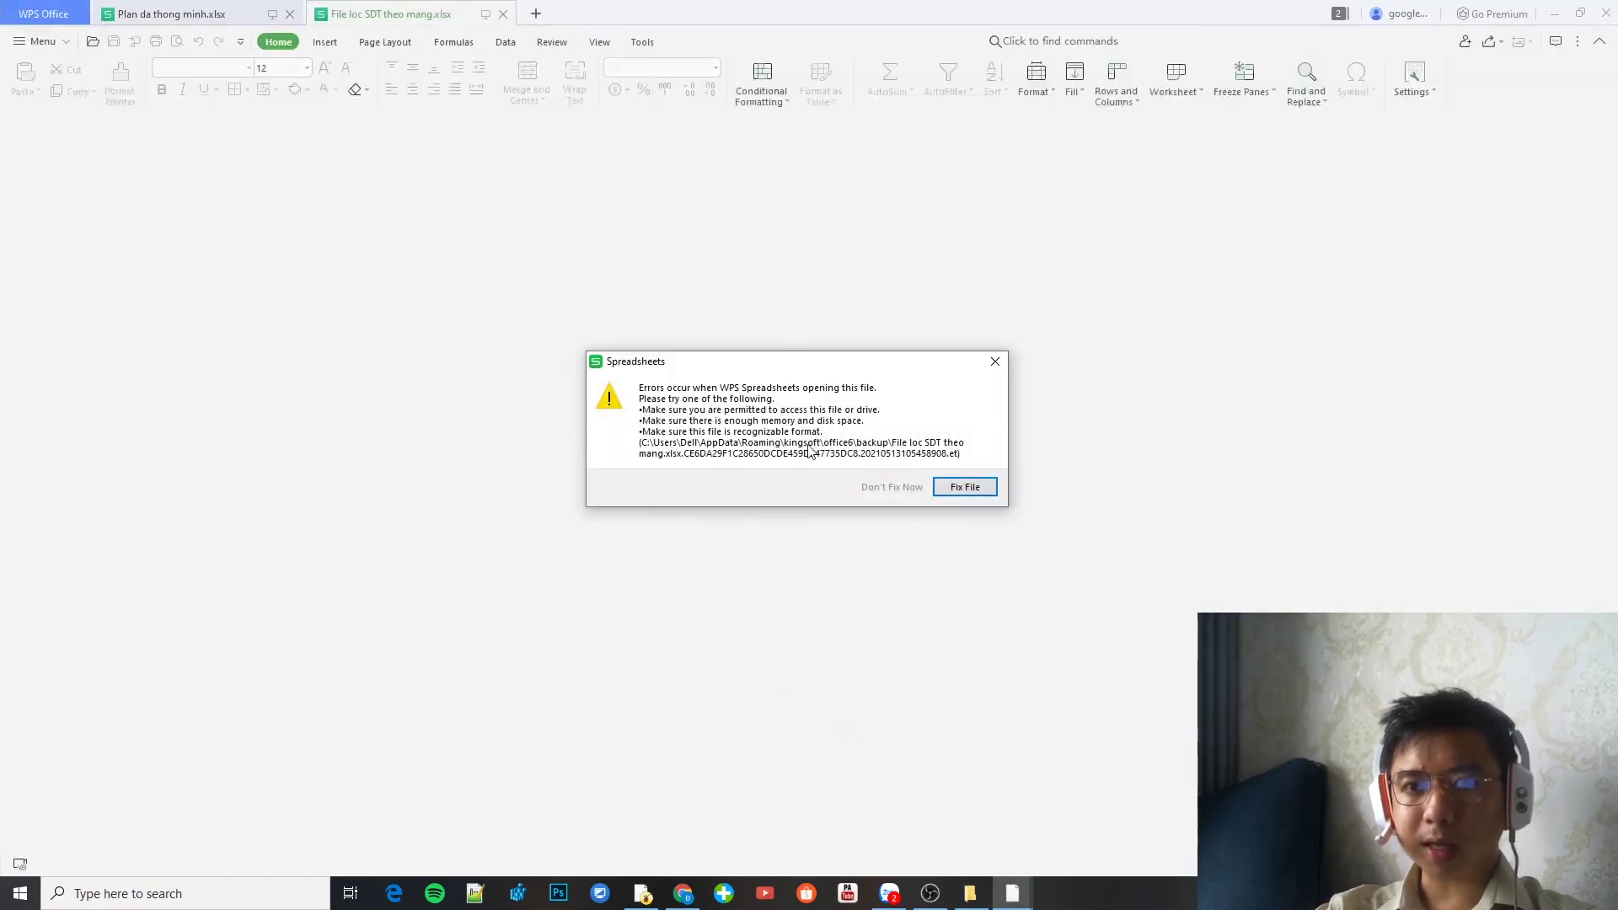
click(891, 487)
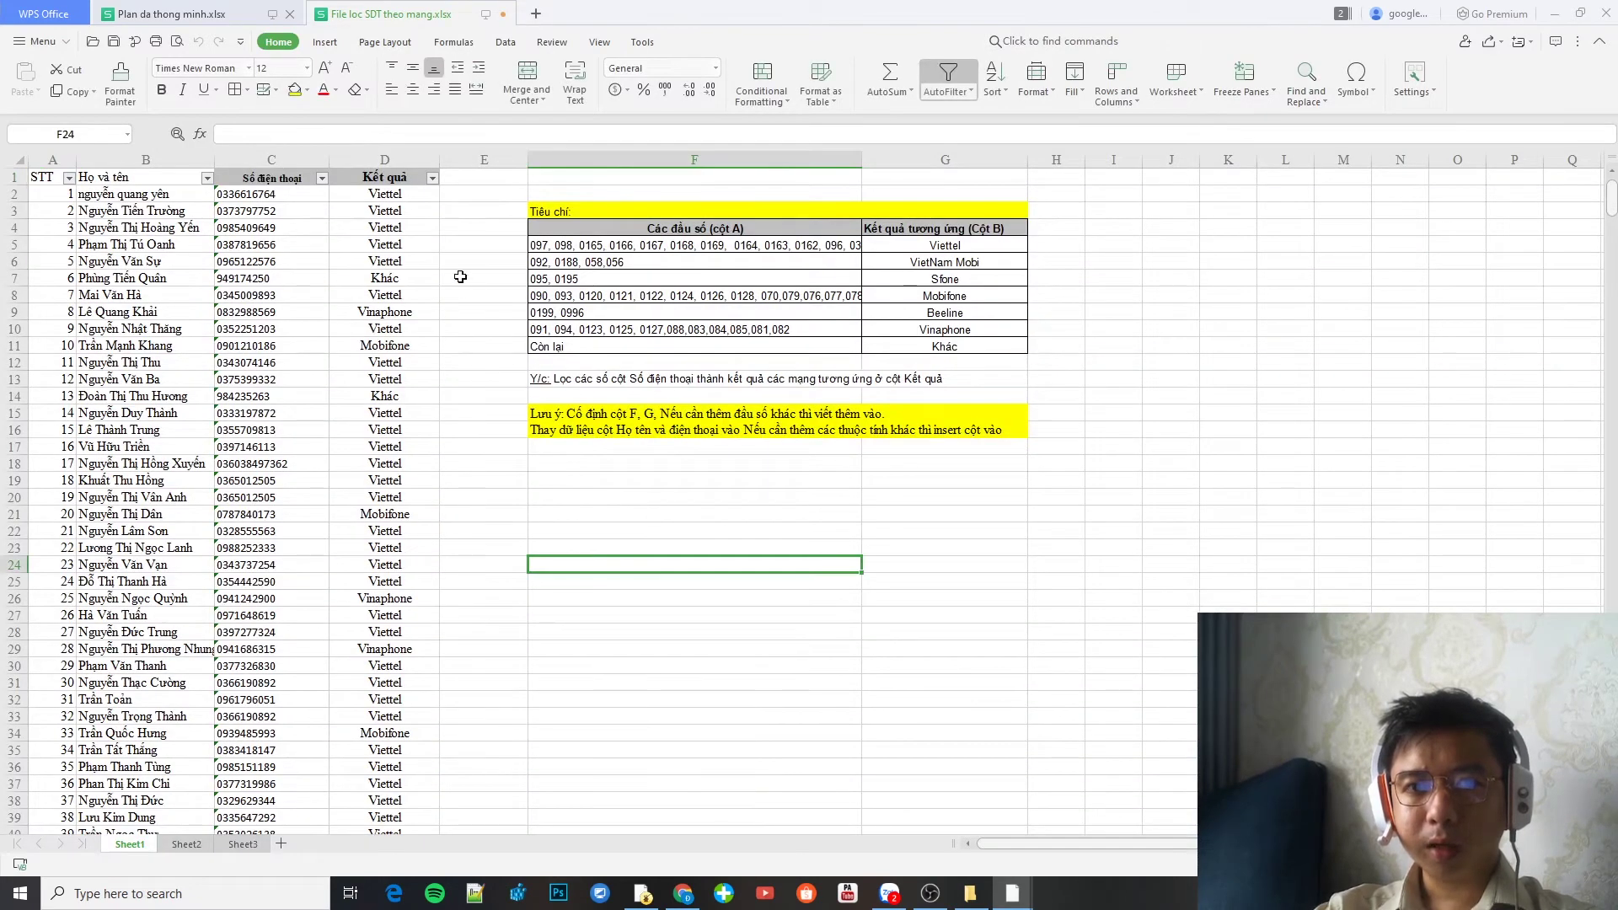
- Examine the lookup formula and carrier results in the Kết quả column alongside the Số điện thoại column
click(391, 217)
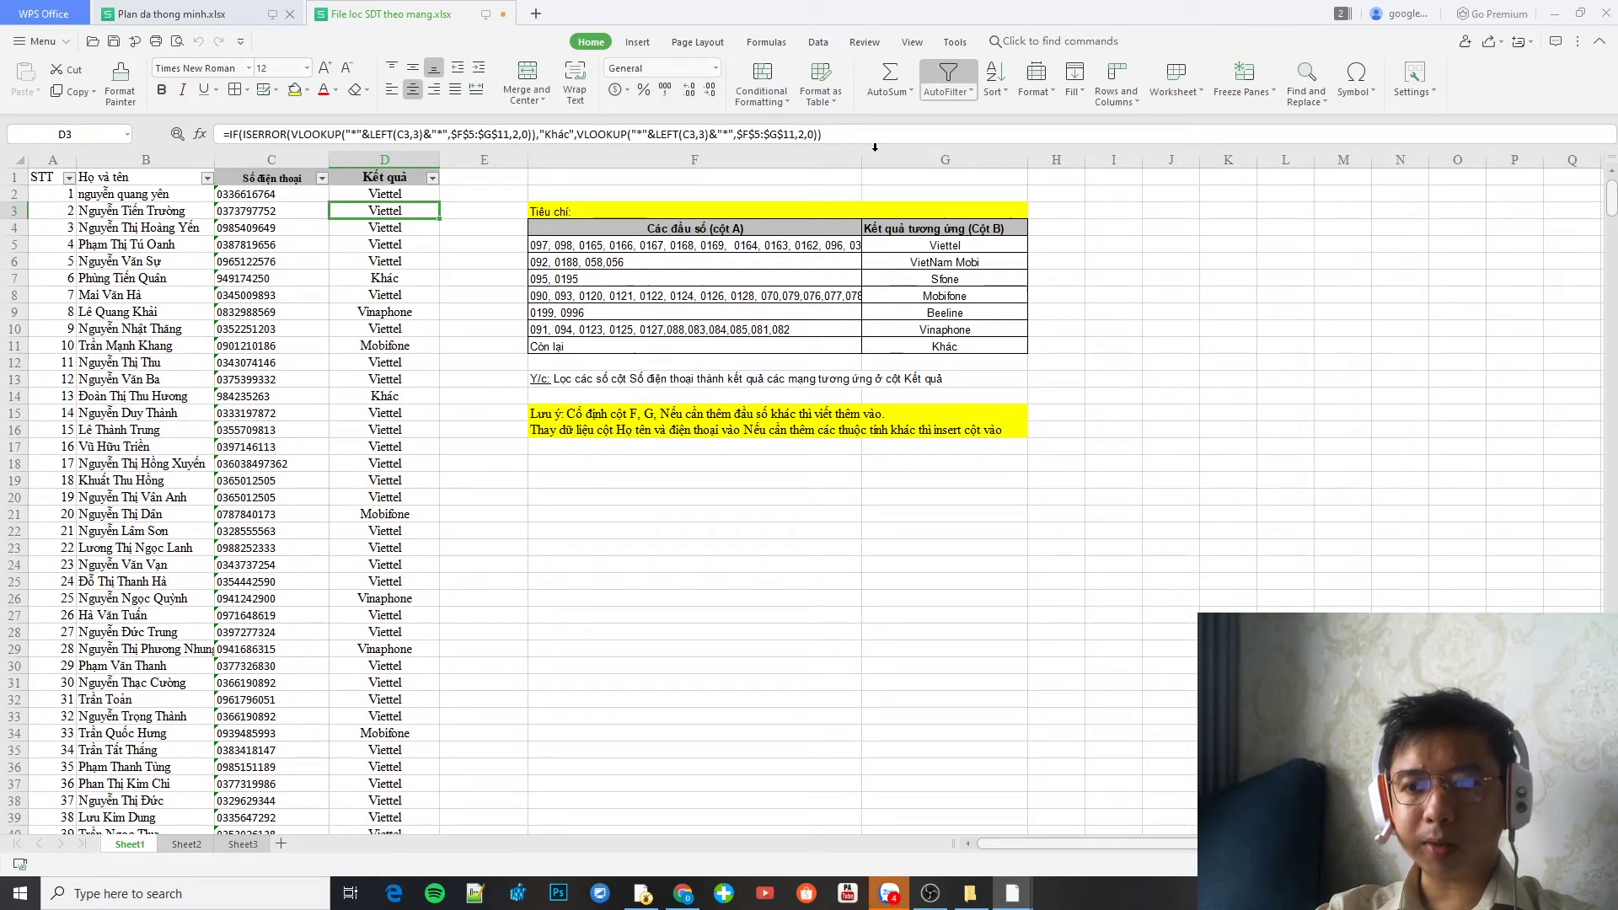
click(252, 208)
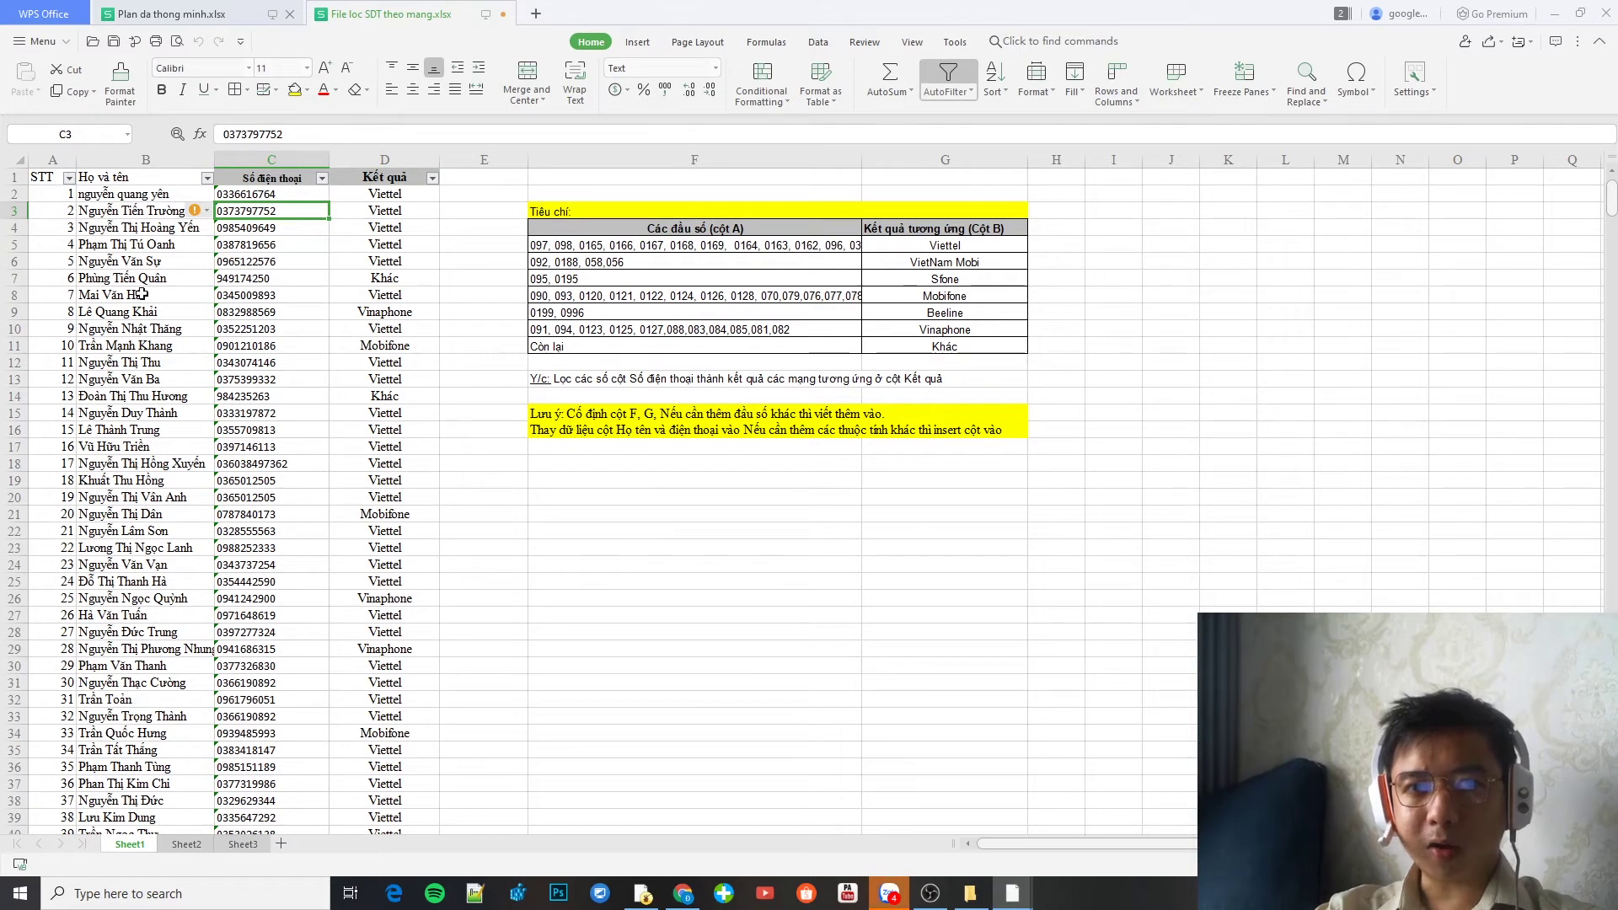
drag(375, 192, 379, 651)
click(469, 438)
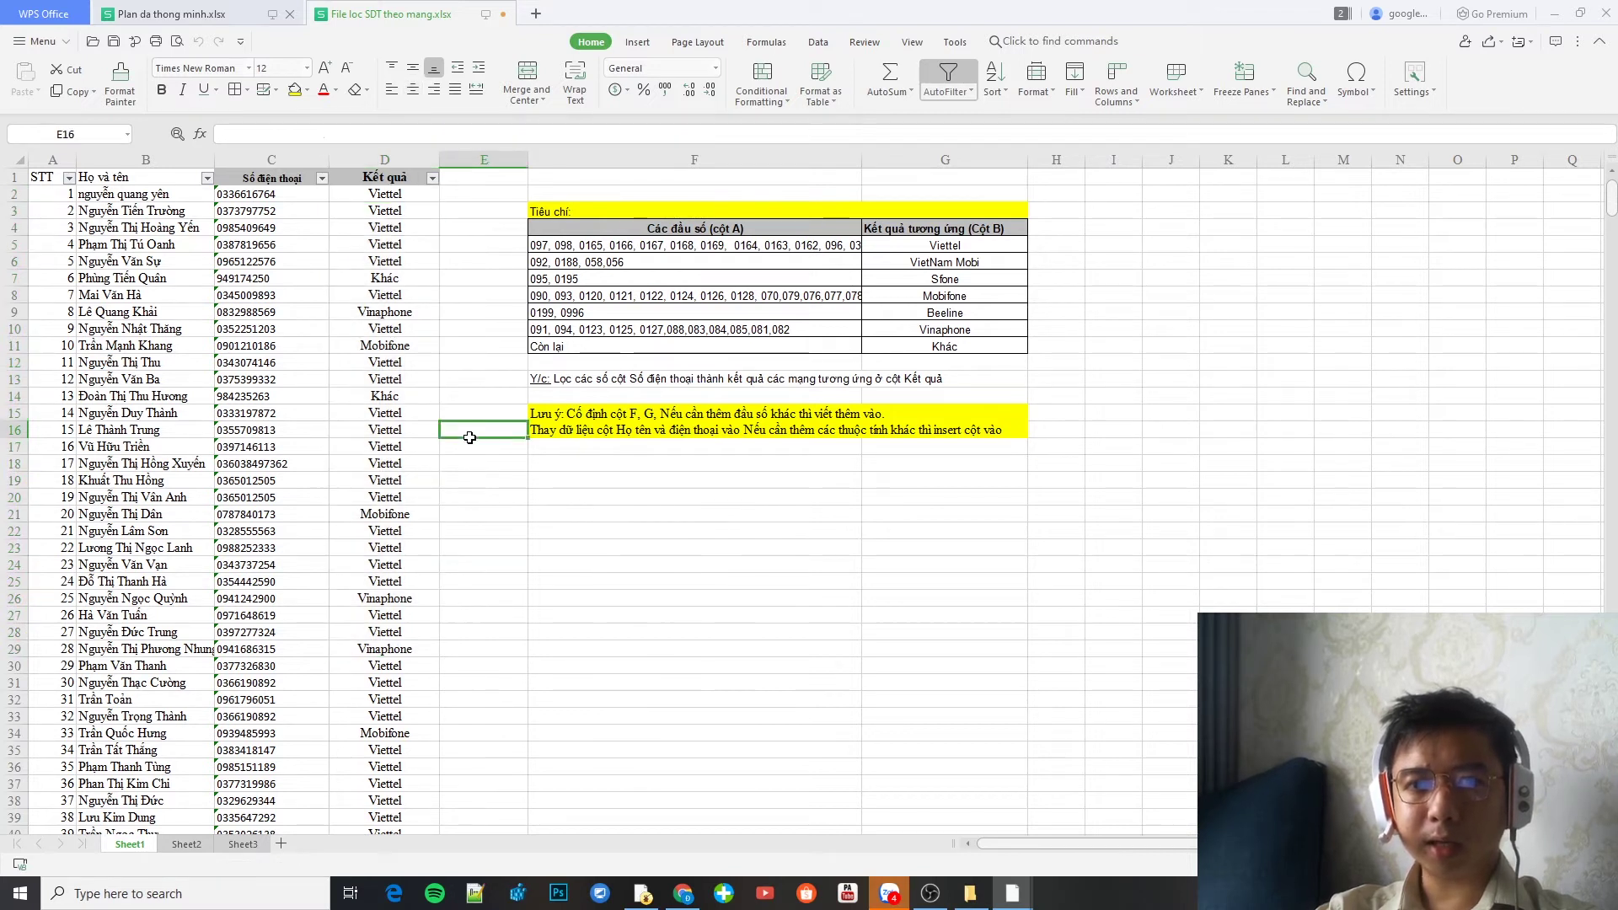
- Filter the Kết quả column to show only the Mobifone records
click(432, 177)
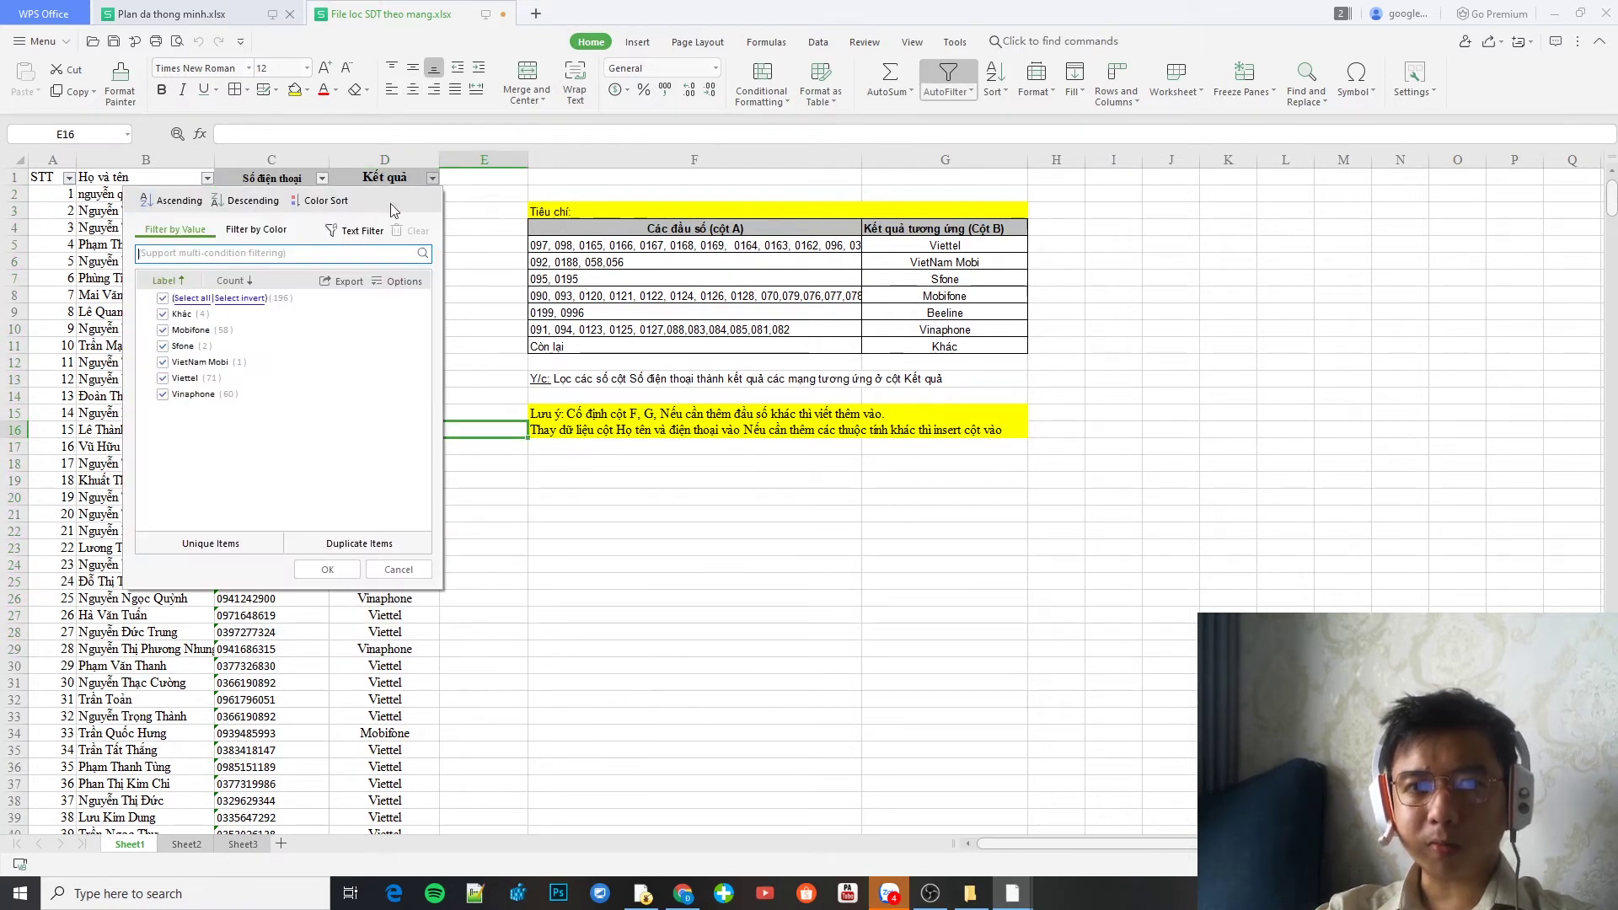
click(162, 298)
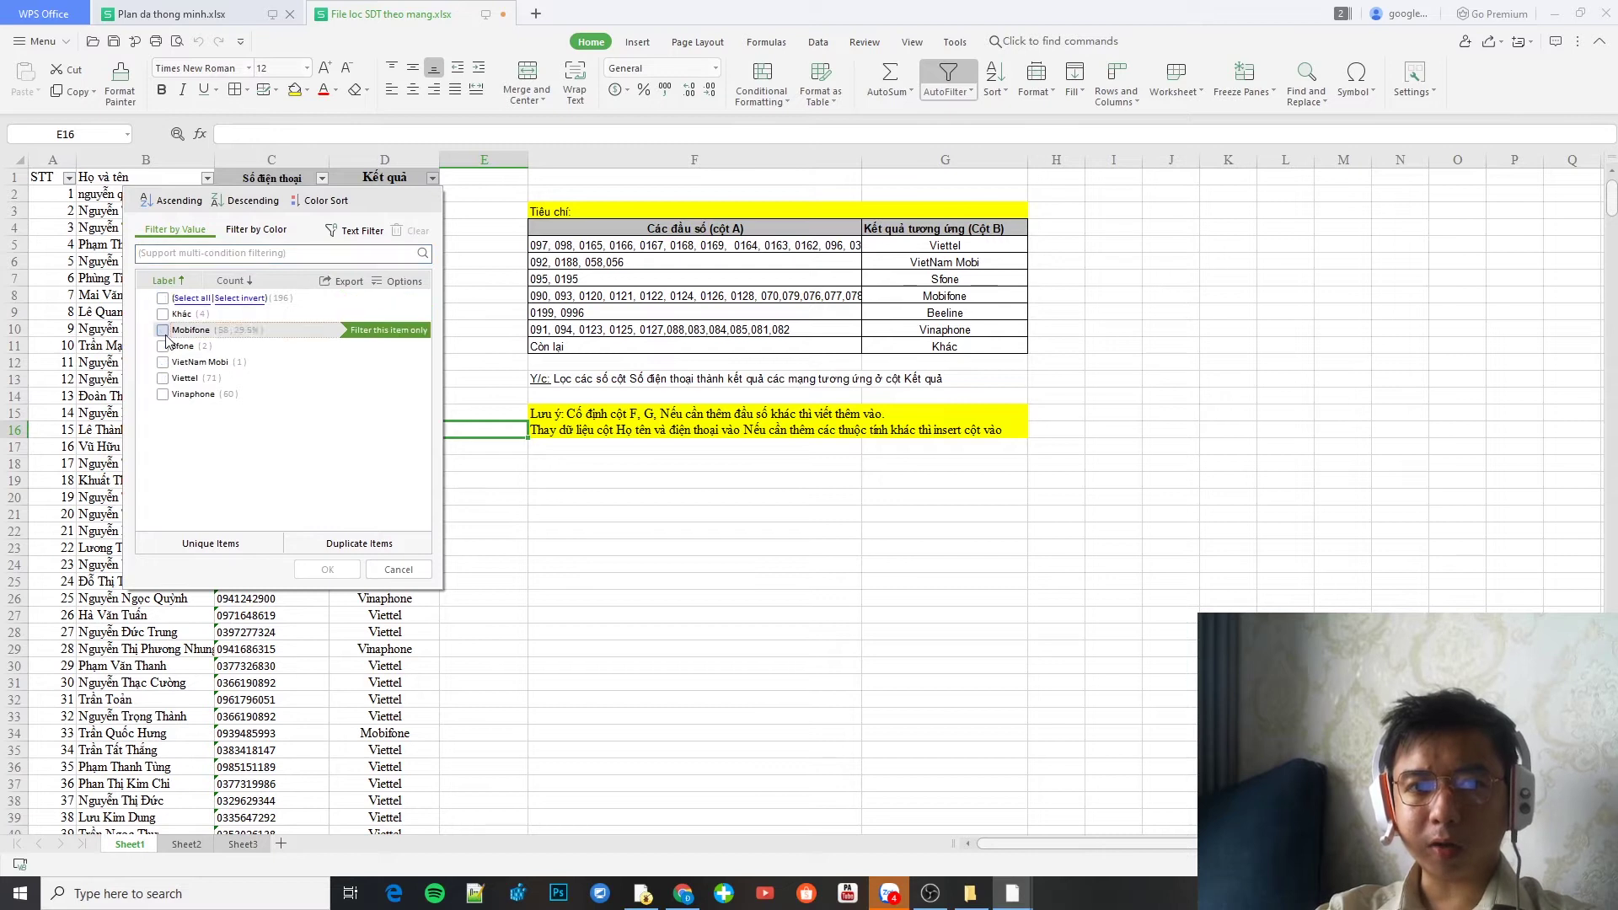
click(163, 329)
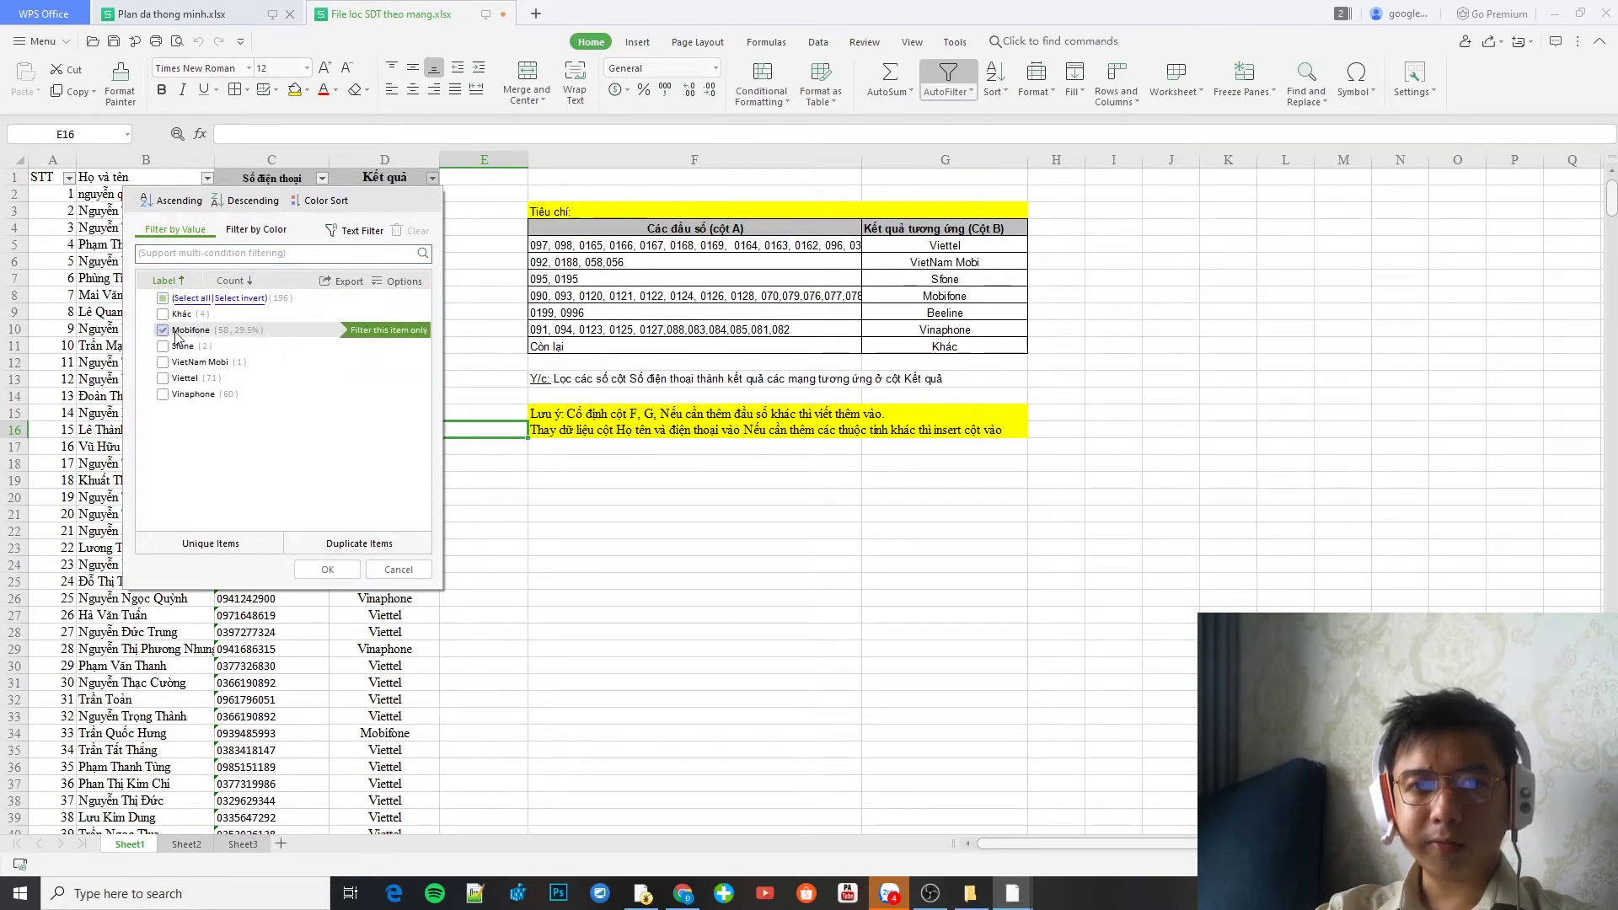
click(329, 570)
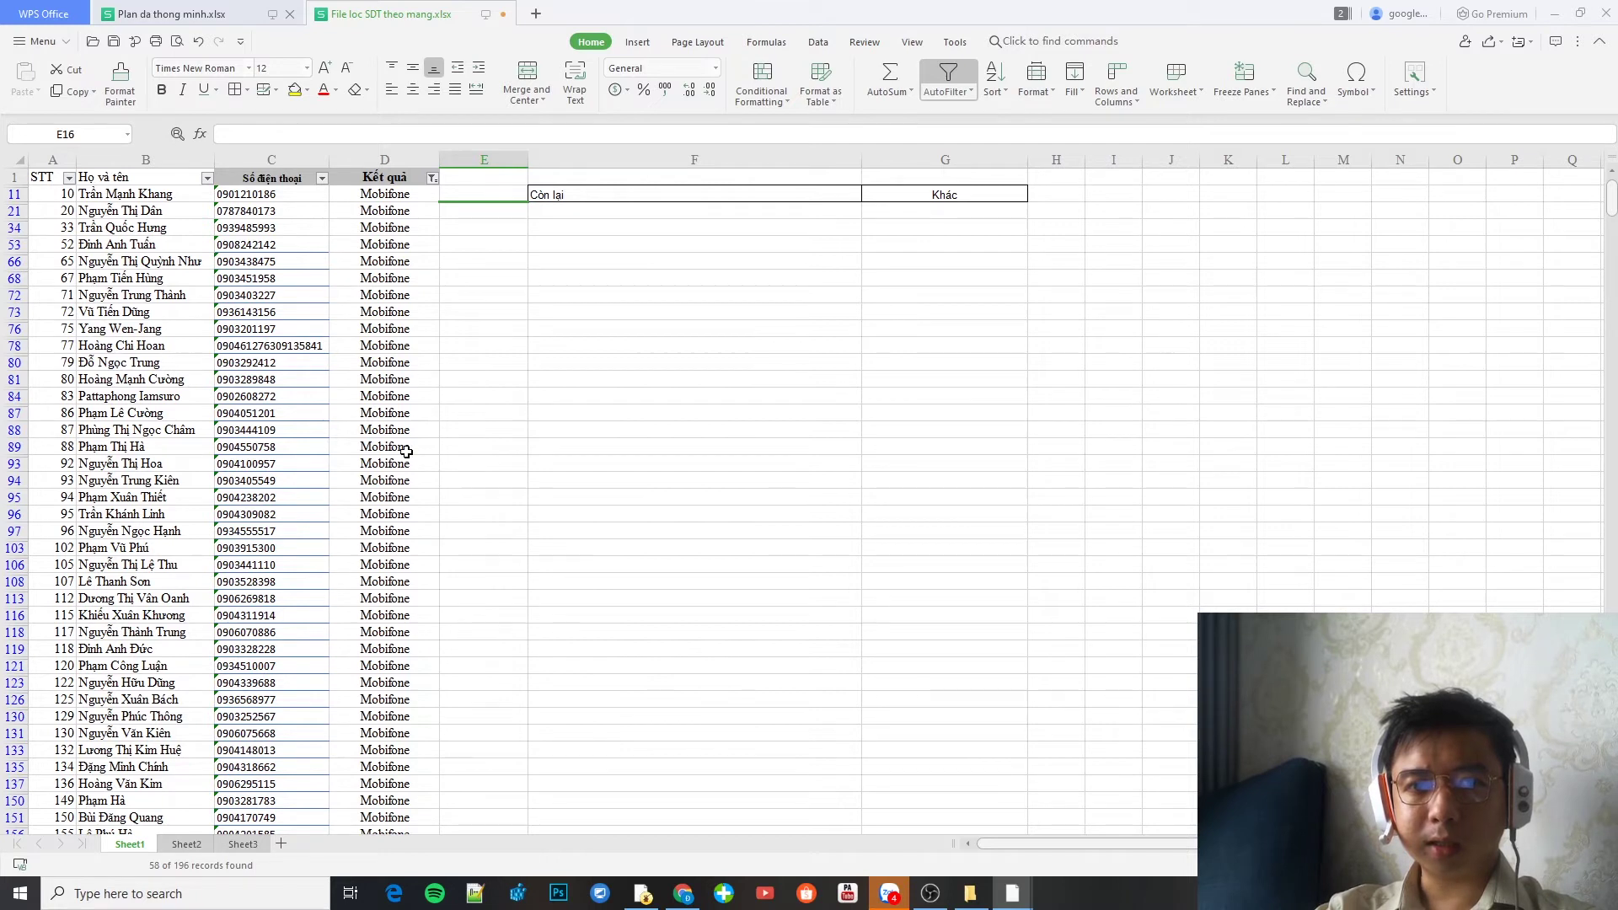
scroll(415, 355, down, 12)
scroll(415, 355, up, 12)
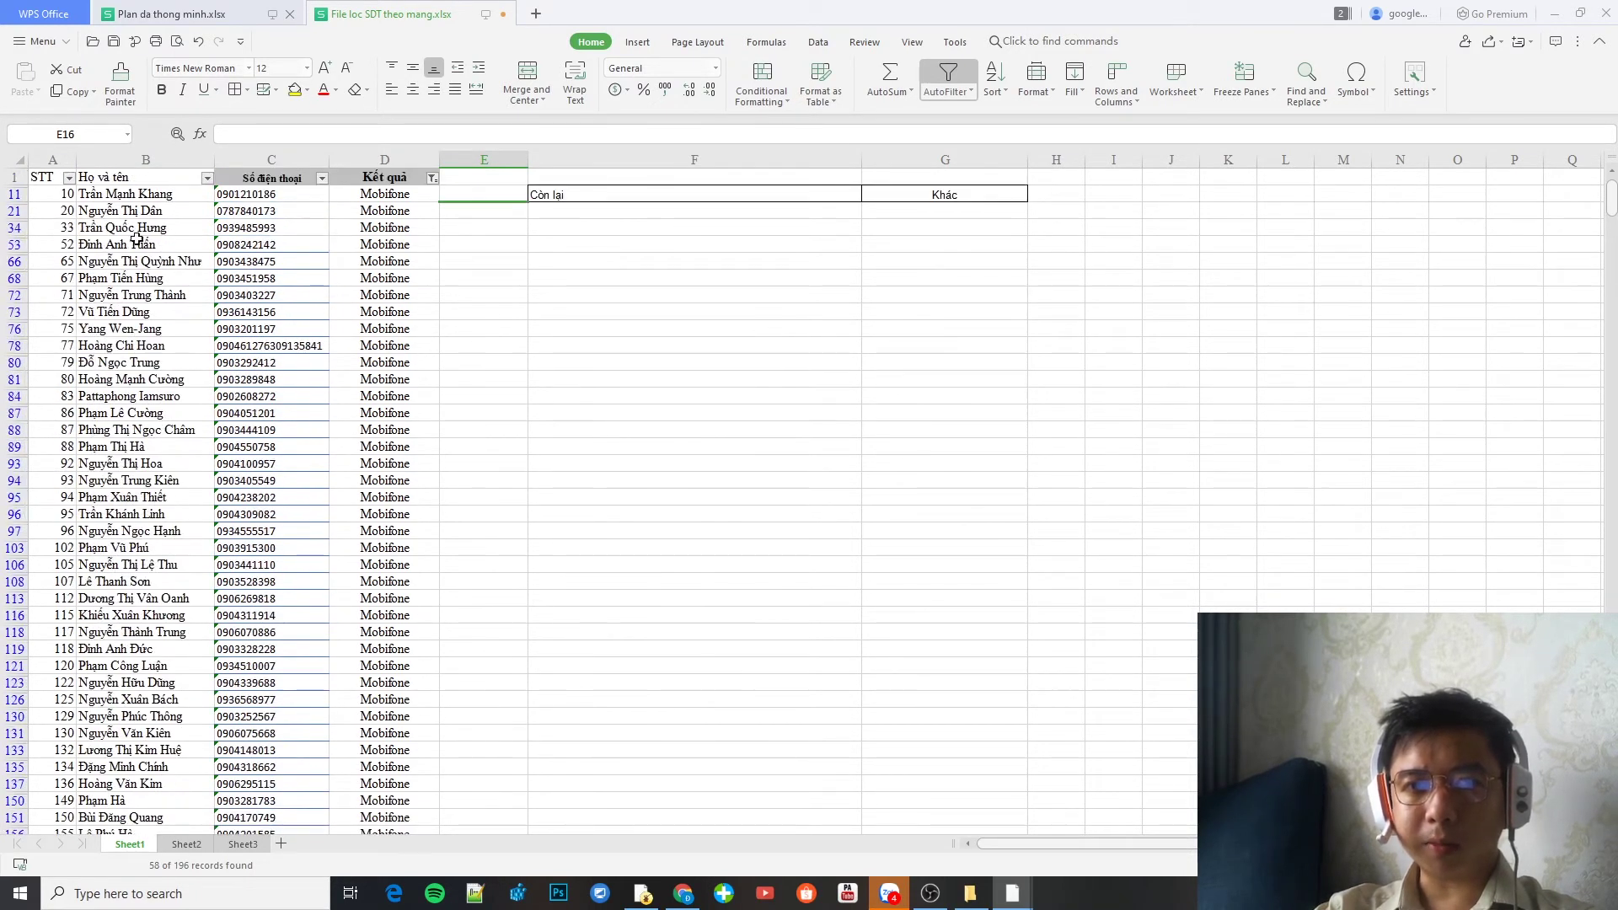
scroll(282, 546, down, 9)
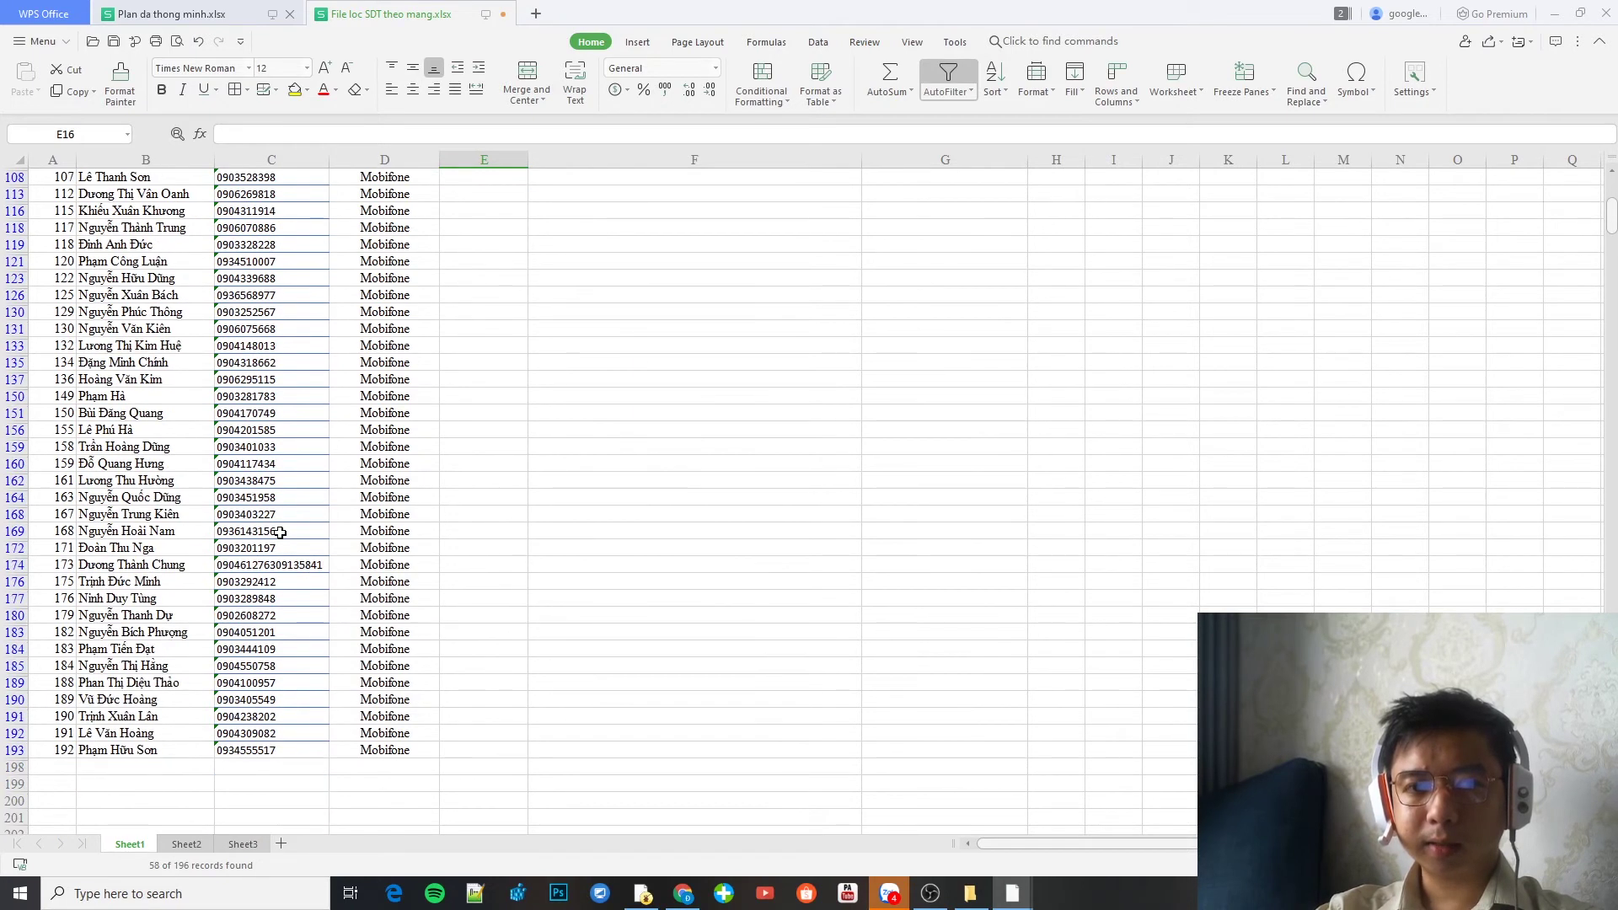
scroll(496, 655, up, 9)
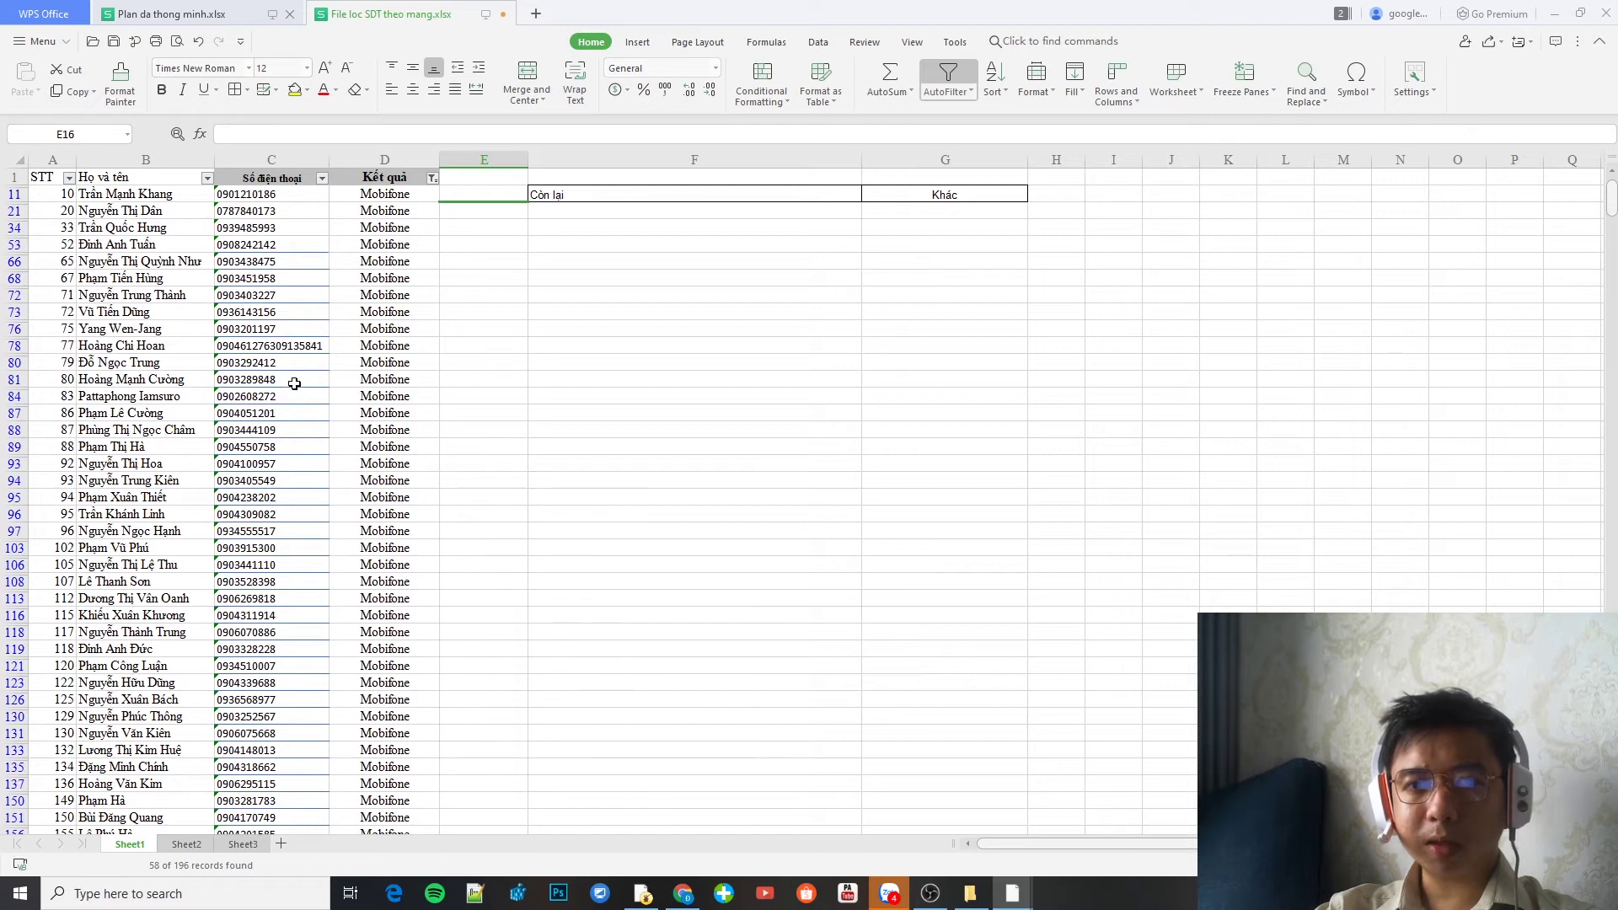
click(389, 235)
click(484, 229)
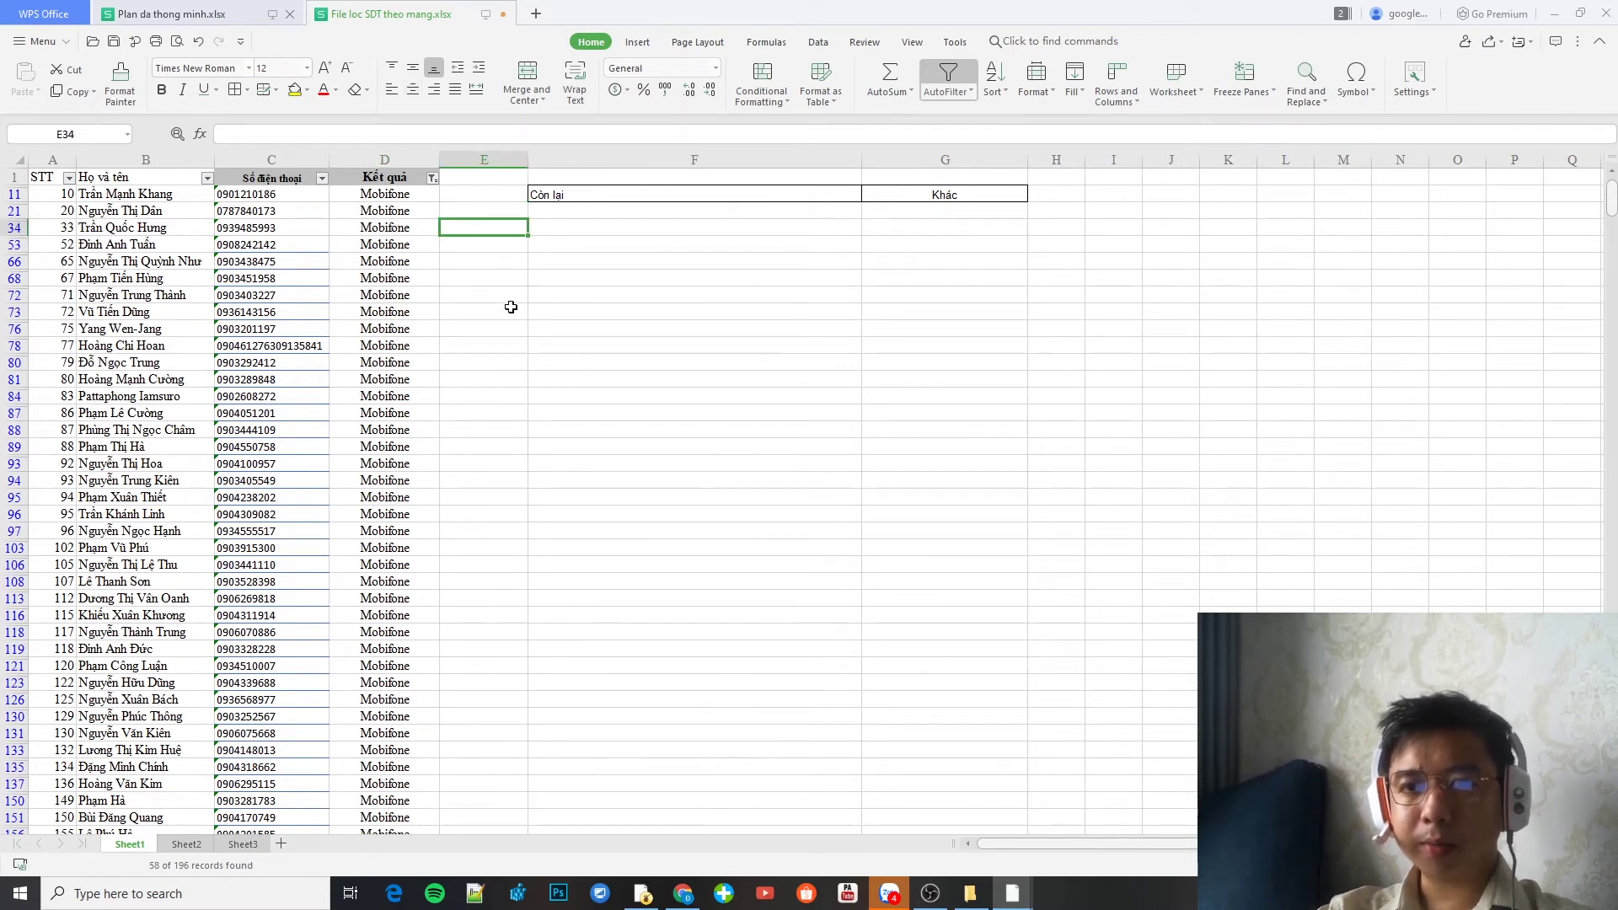
text(z)
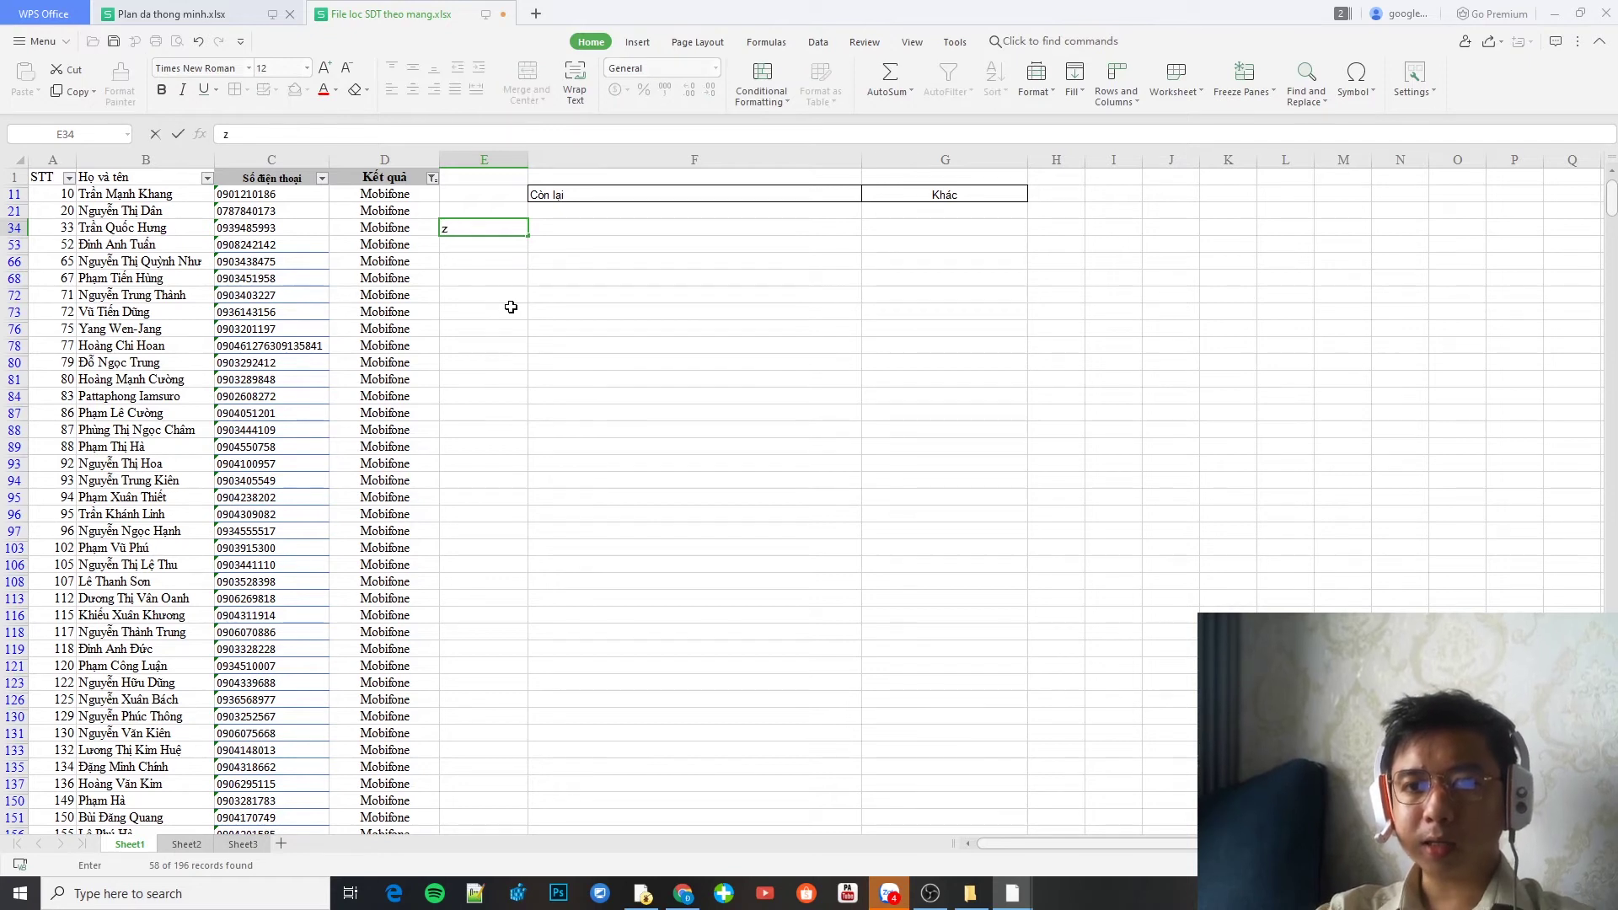
click(510, 307)
click(491, 244)
click(481, 234)
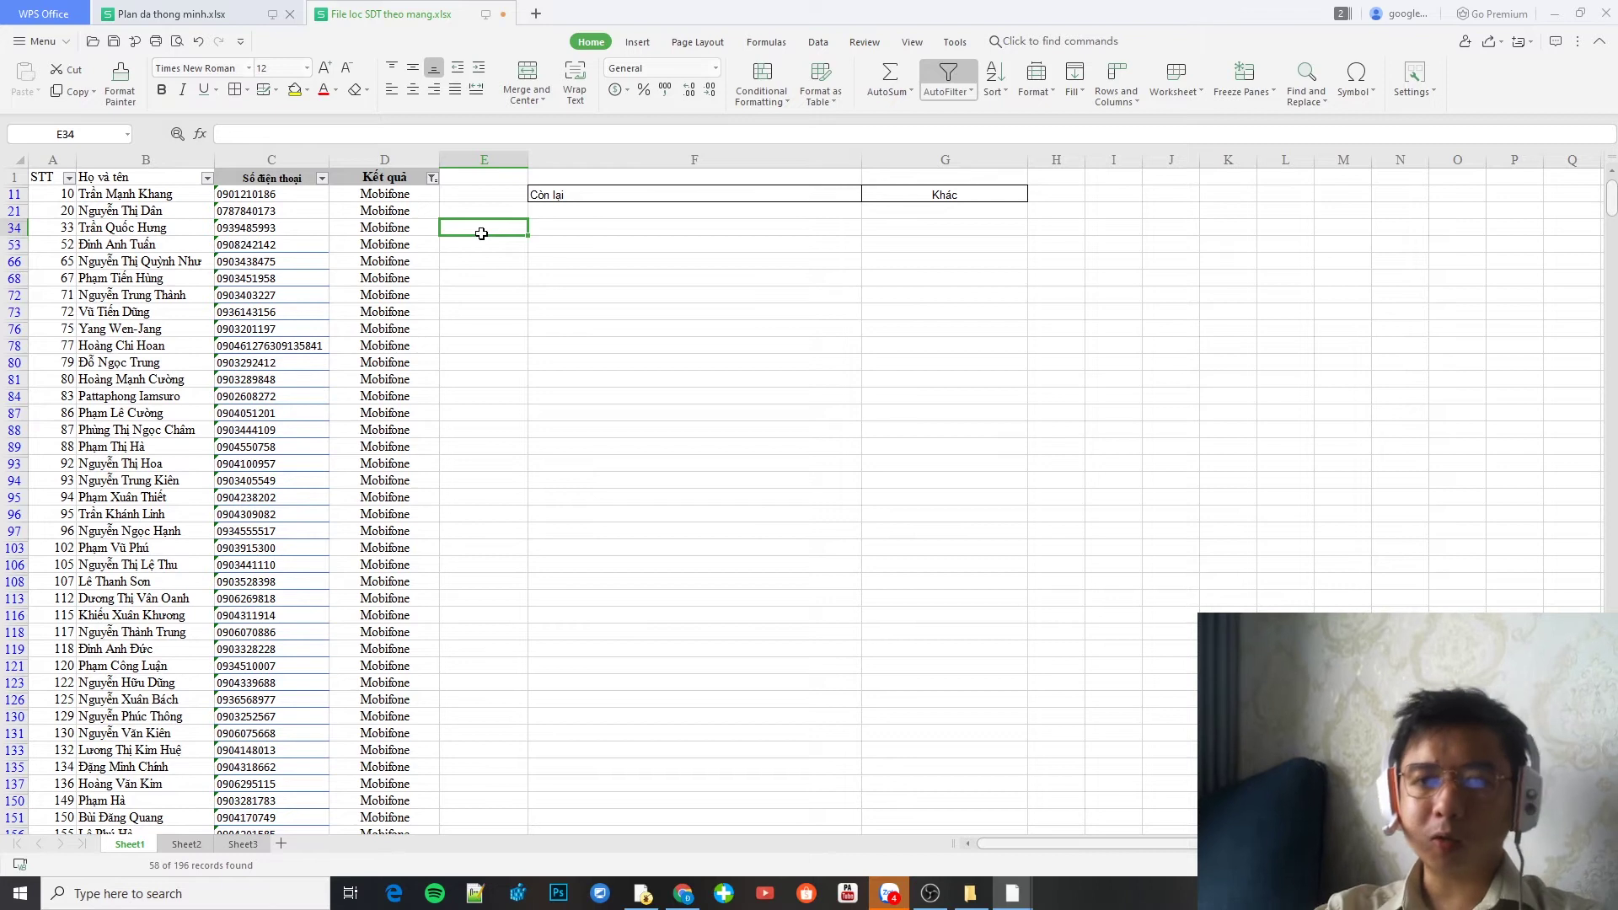
key(Delete)
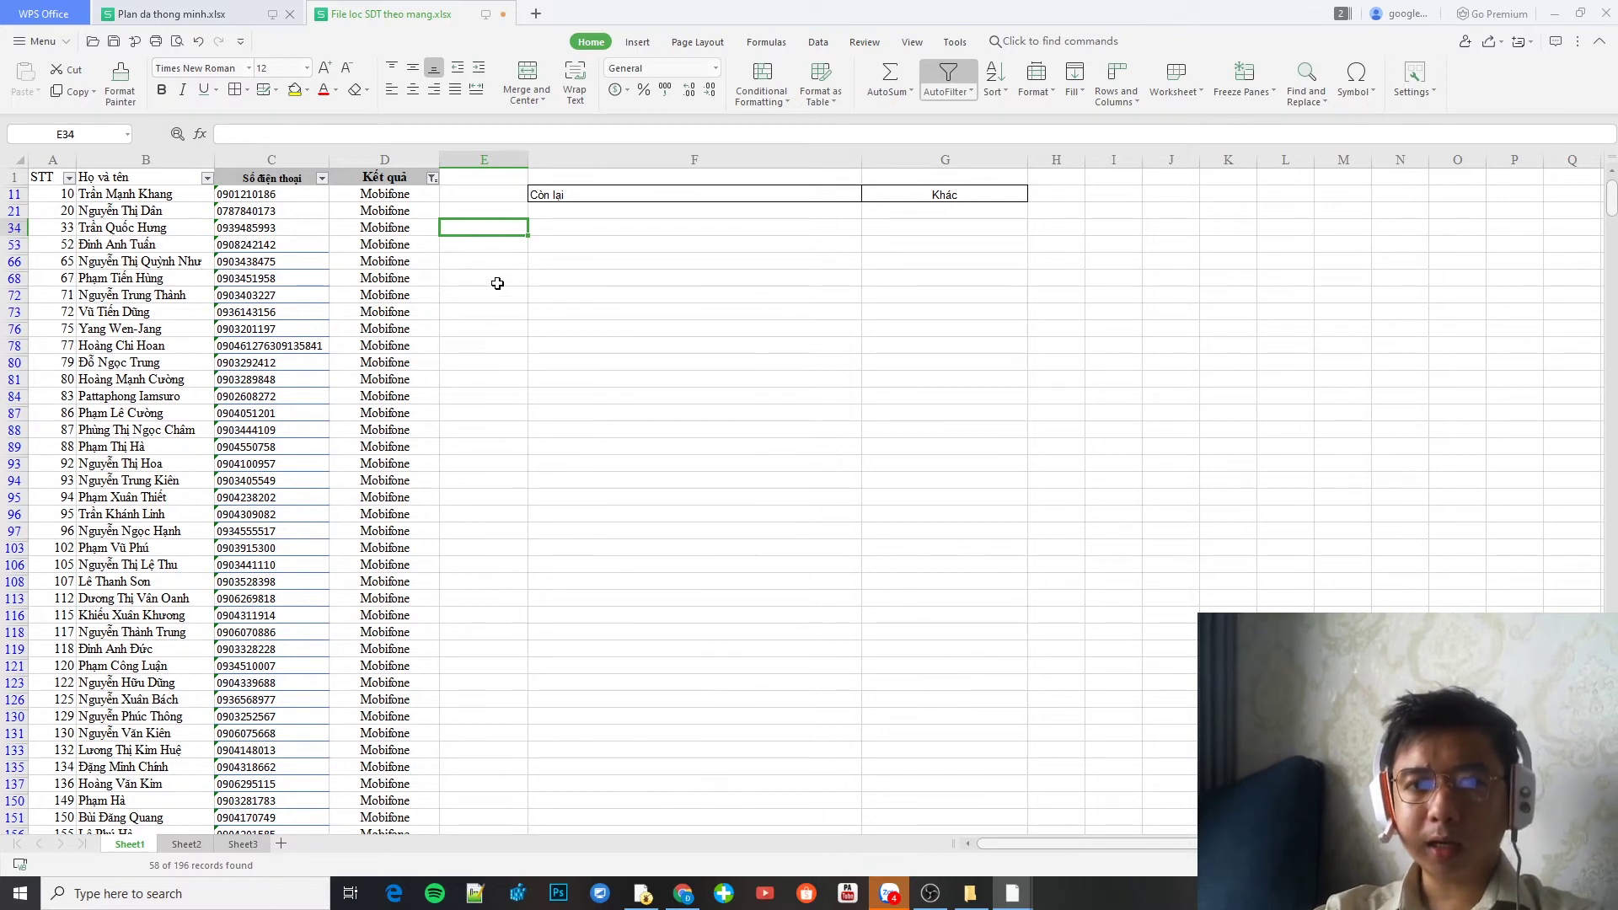
click(495, 311)
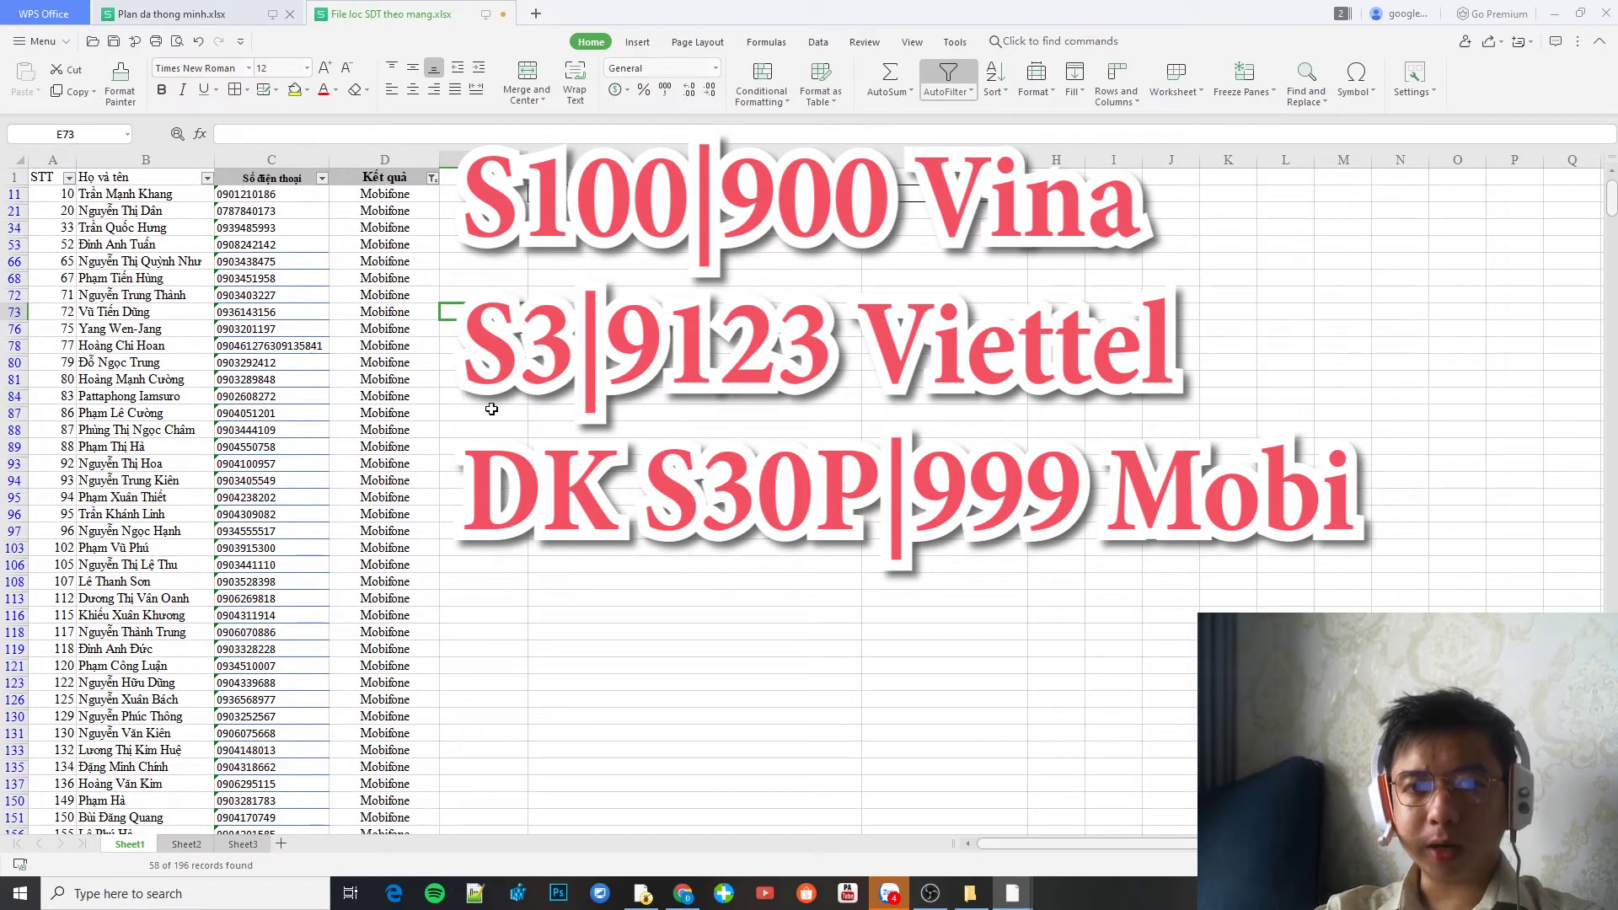
scroll(476, 377, down, 9)
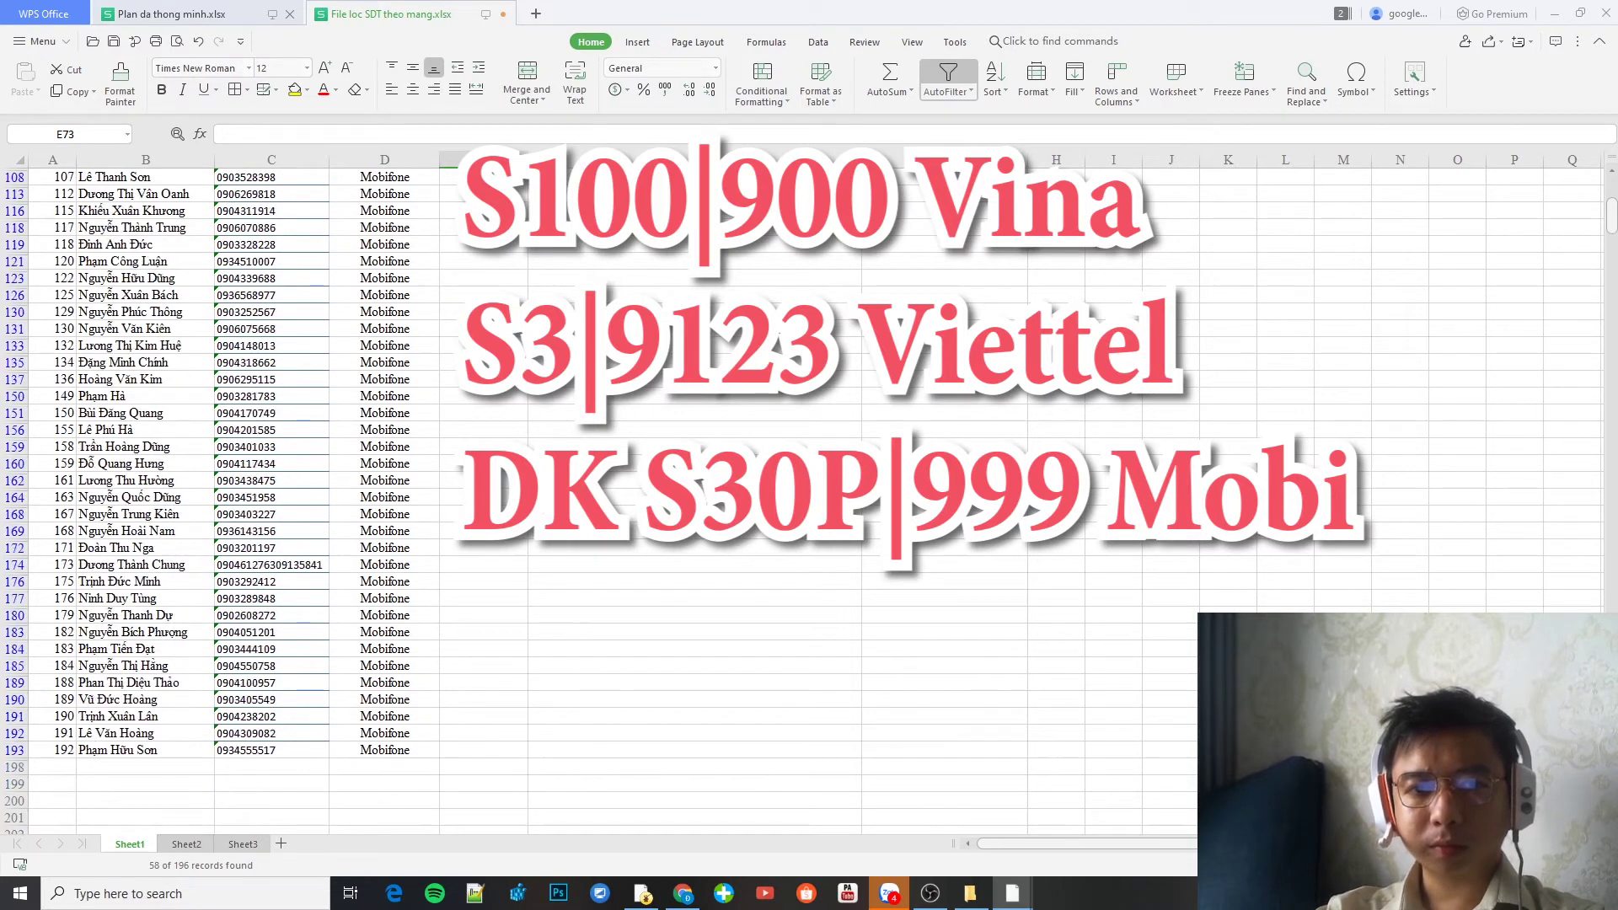
scroll(476, 377, up, 9)
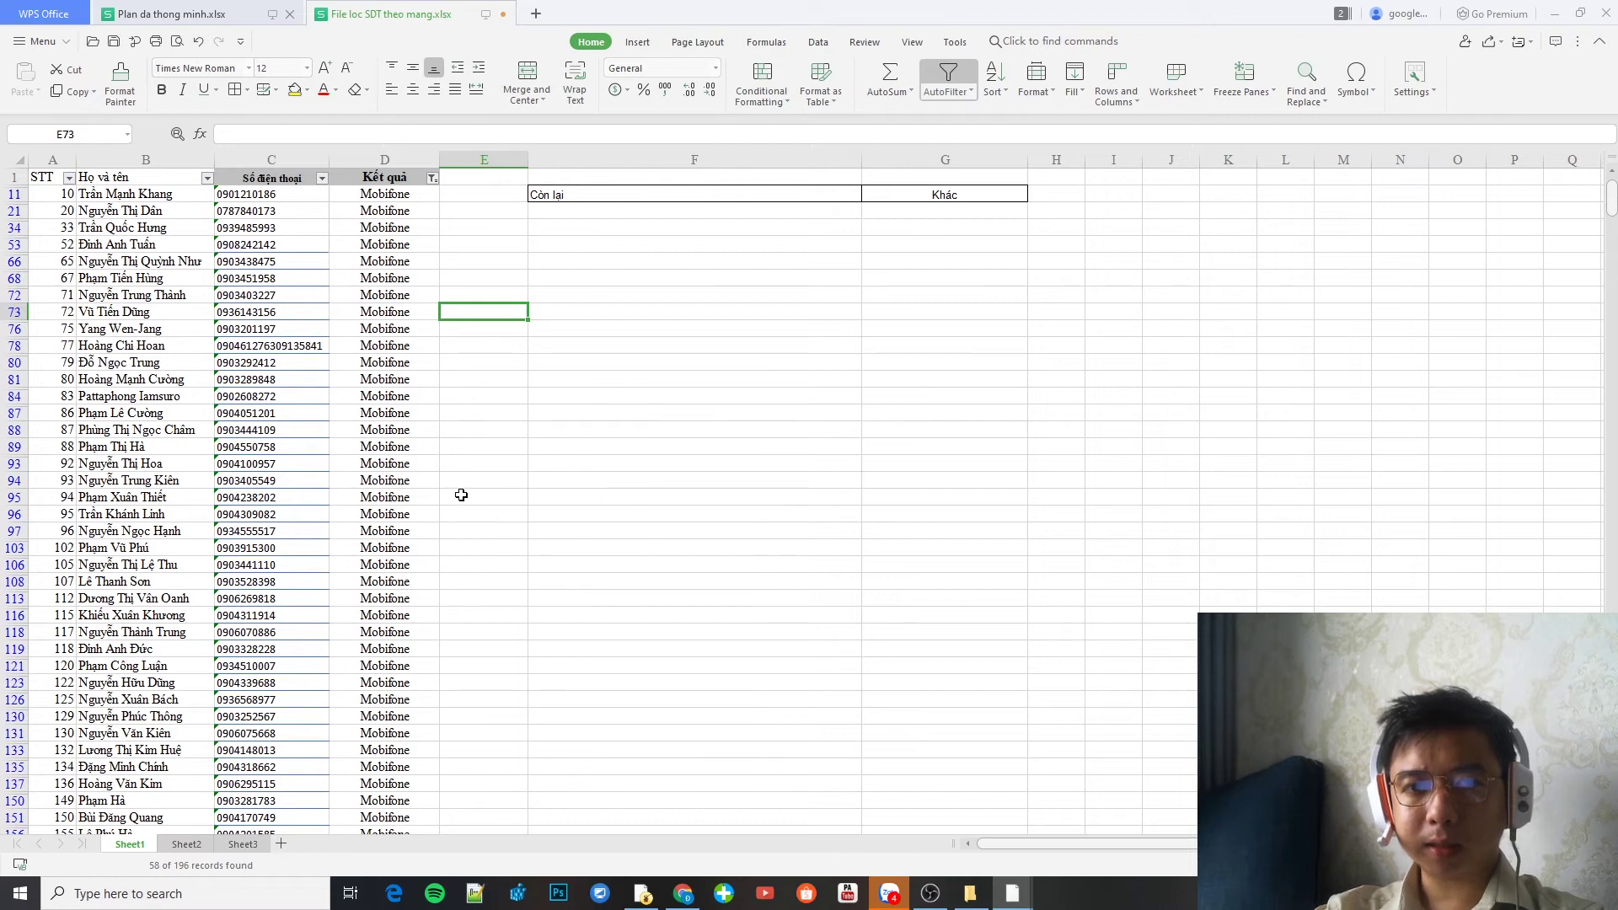
scroll(461, 495, down, 8)
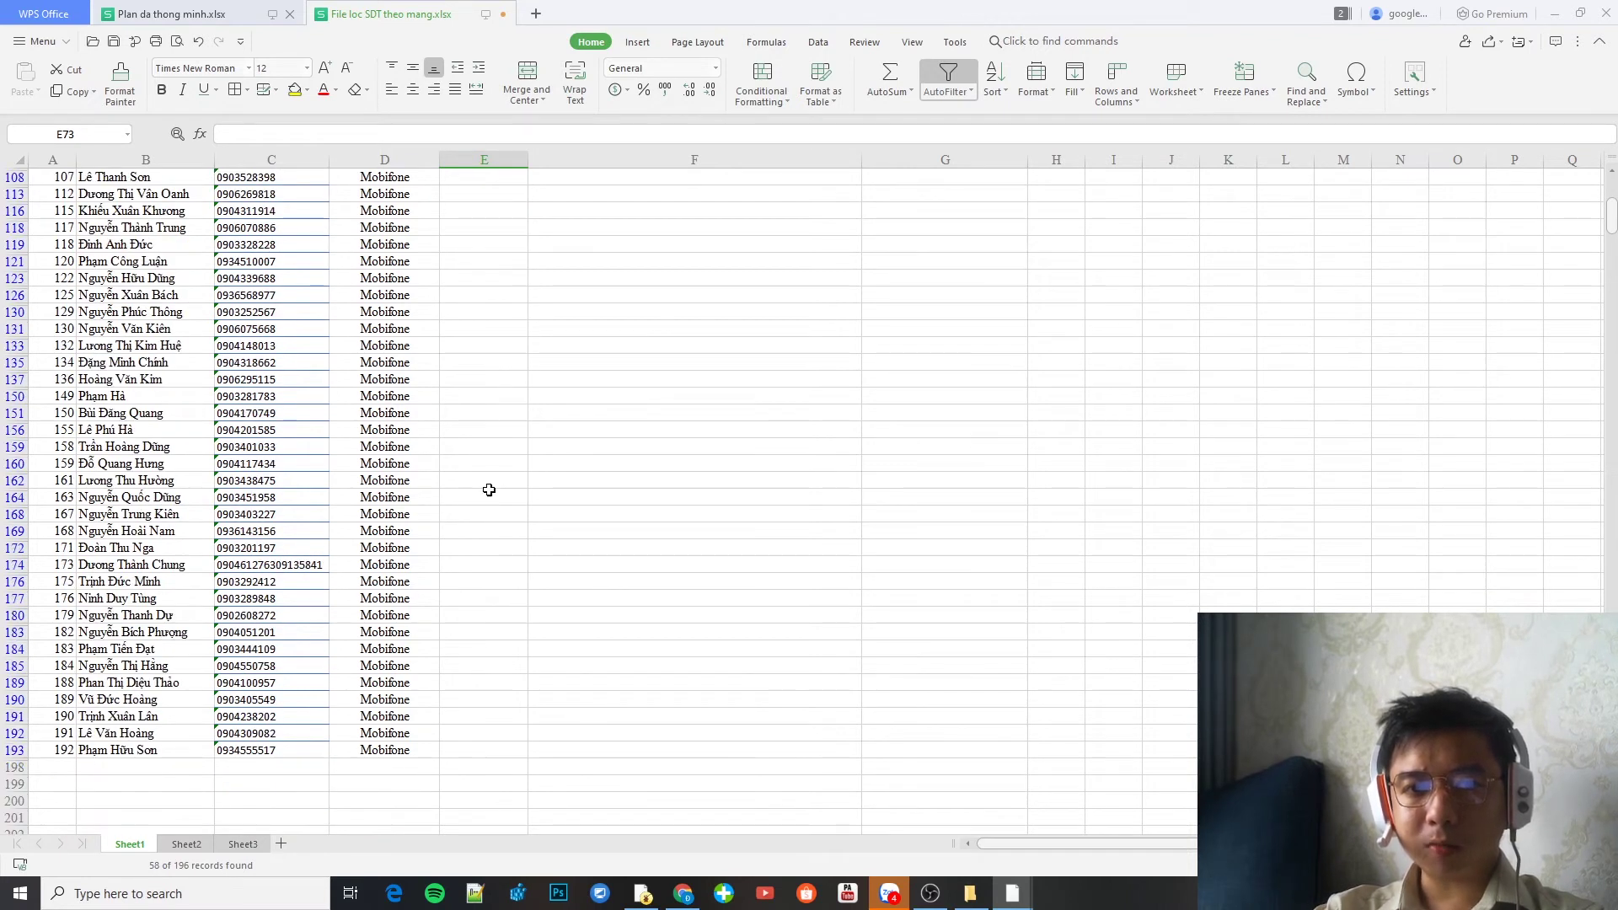
scroll(357, 327, up, 7)
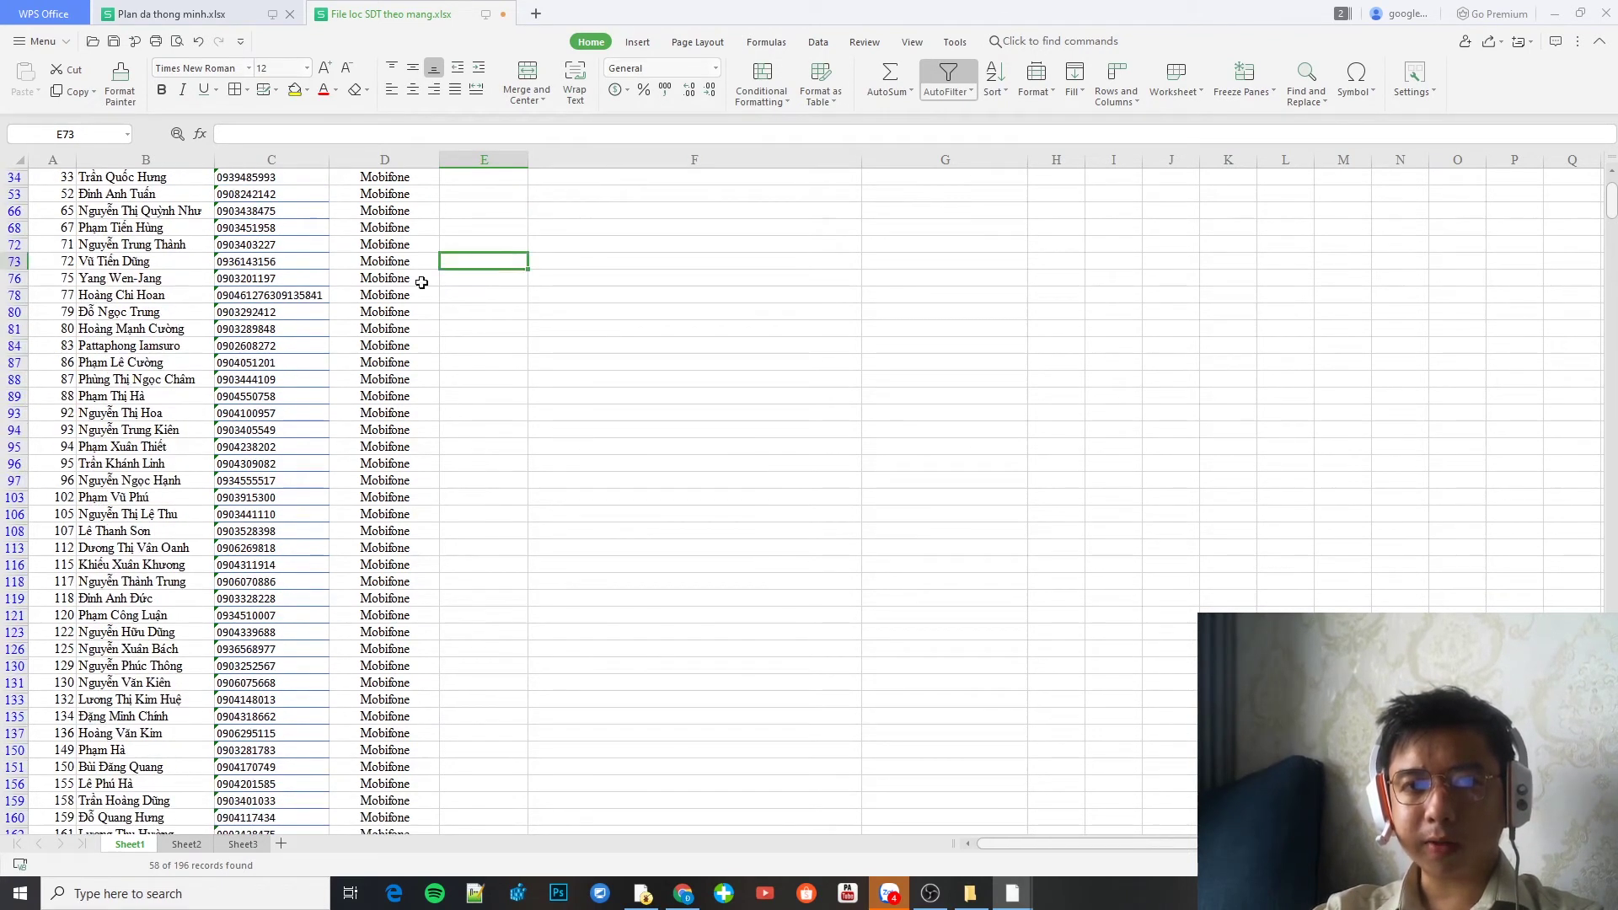
click(656, 259)
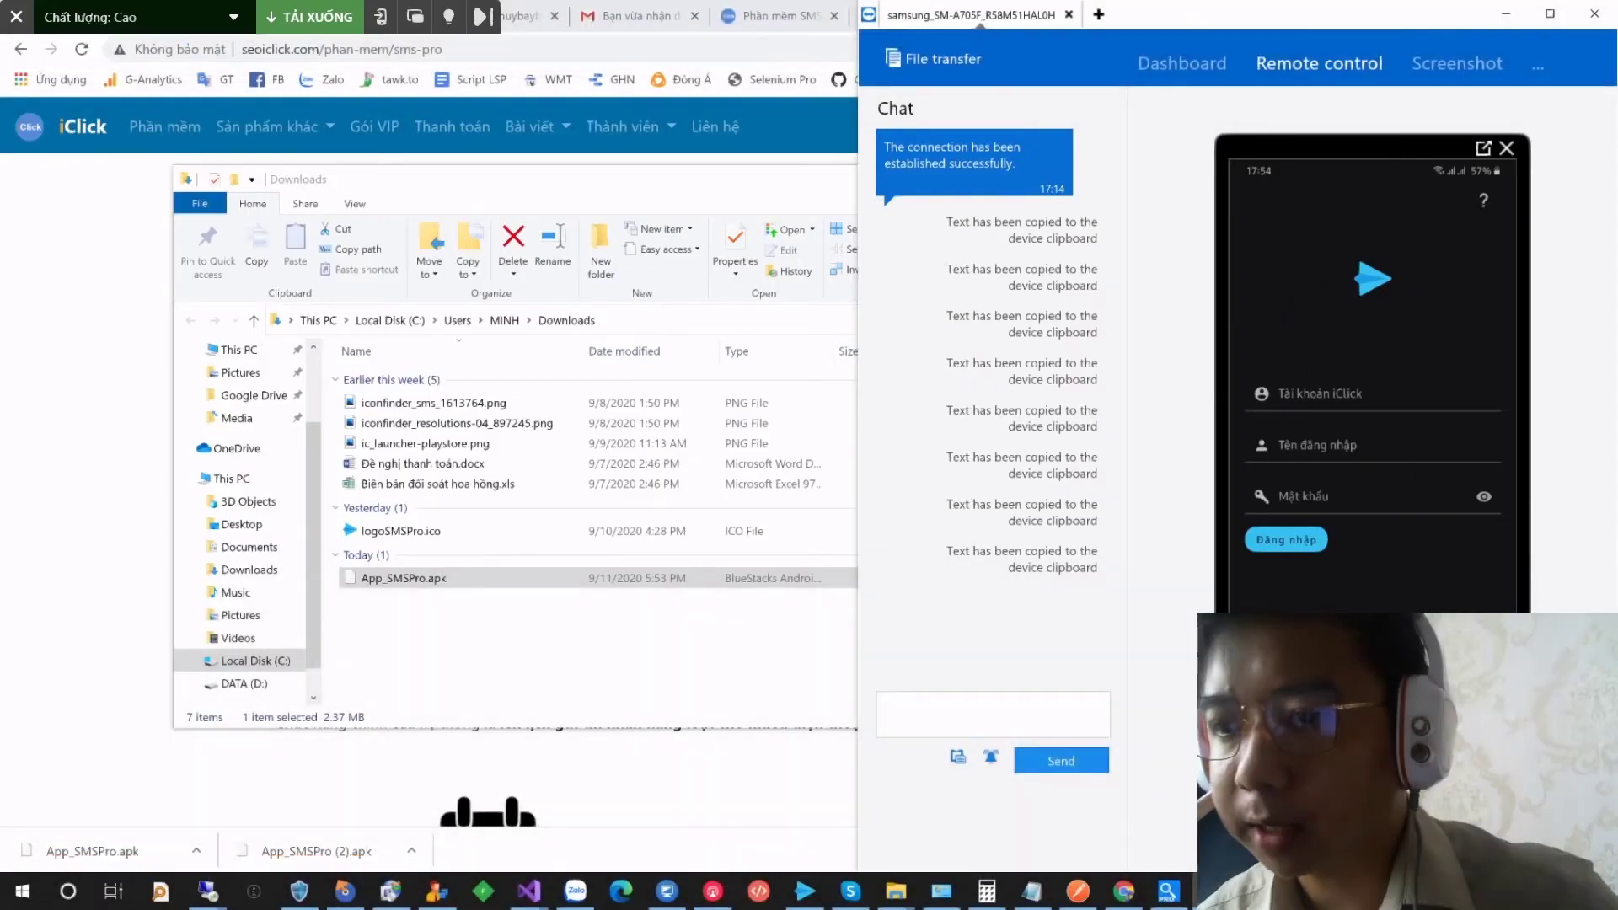
- Examine the iClick account, username and password fields on the SMS Pro phone app's login form
click(1290, 392)
click(1302, 443)
click(1296, 393)
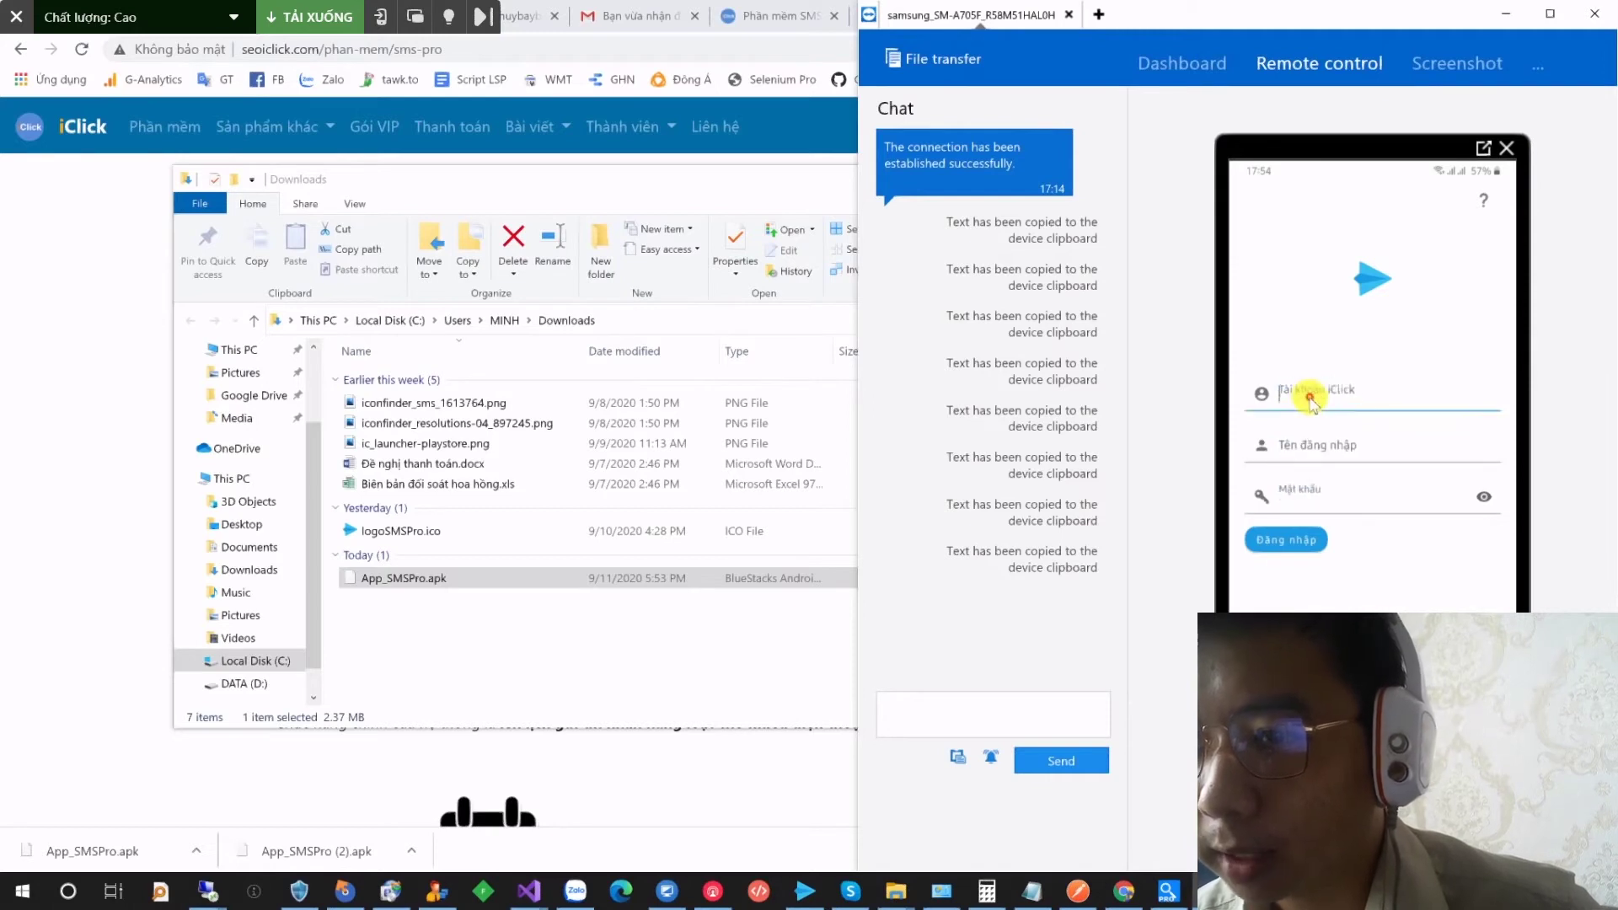
click(1304, 455)
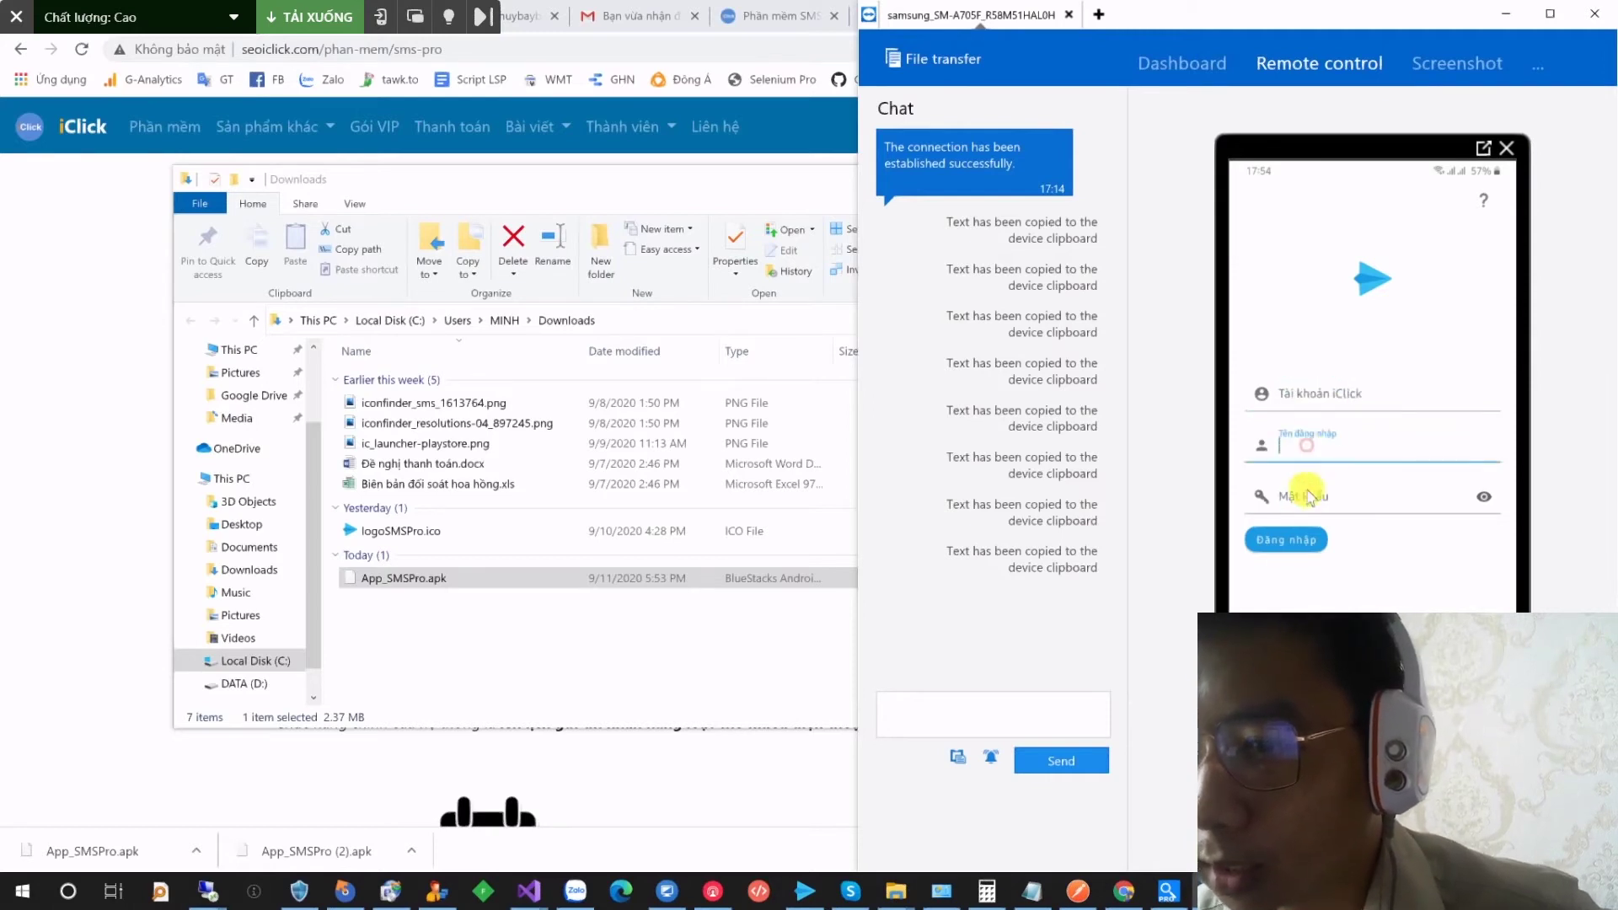
click(1318, 396)
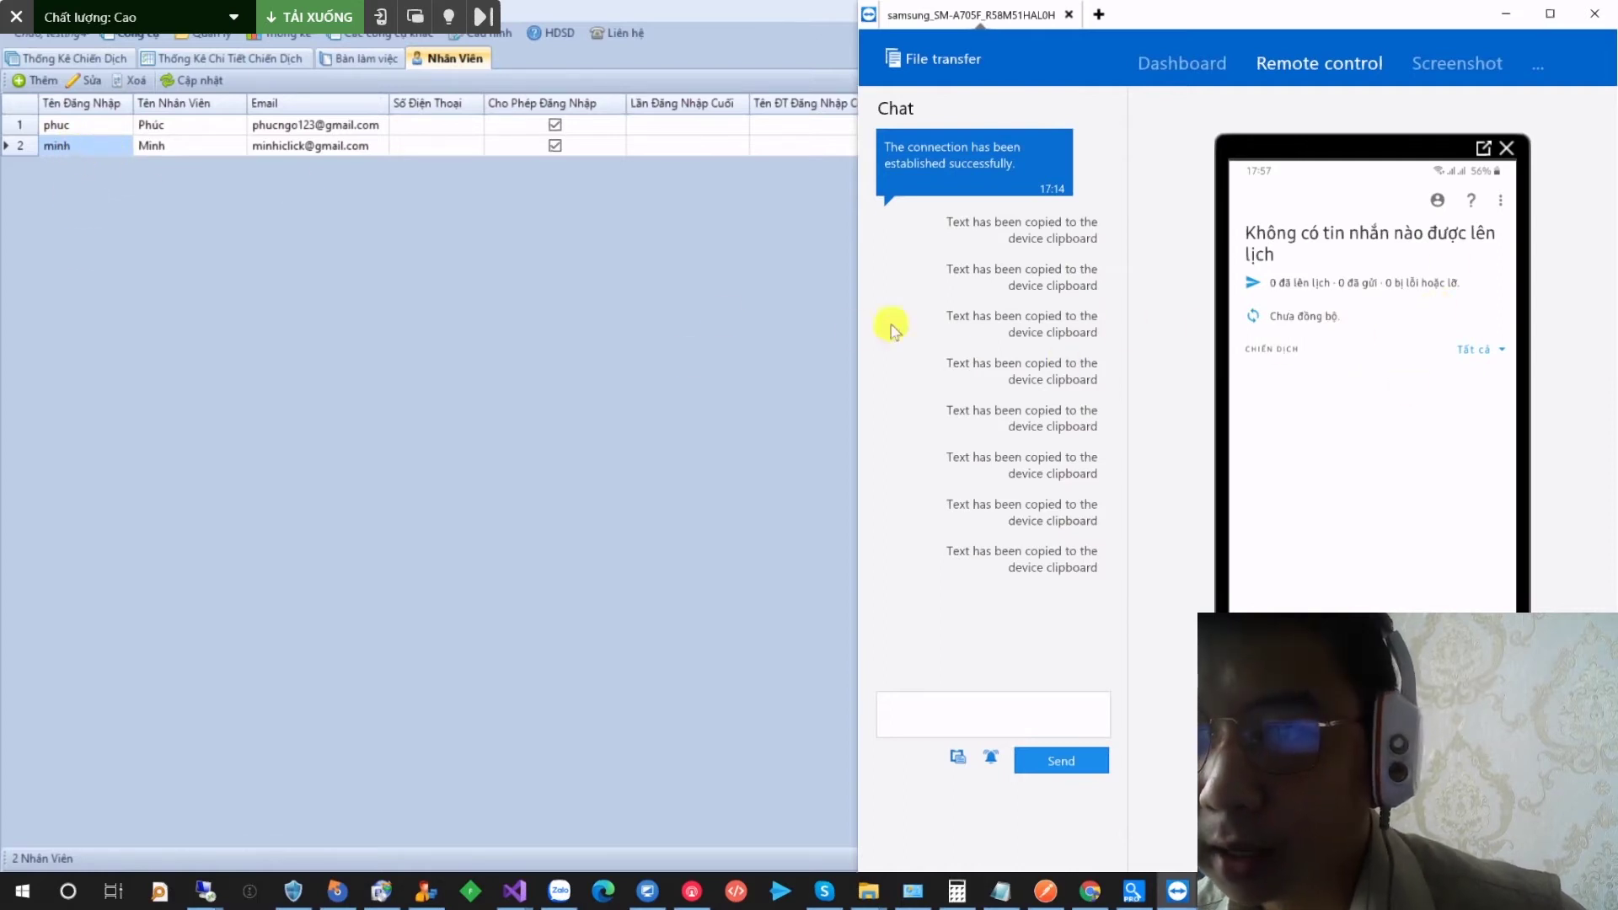
- Skip forward through the SMS Pro tutorial video to watch how a campaign and its recipient details are added
key(Right)
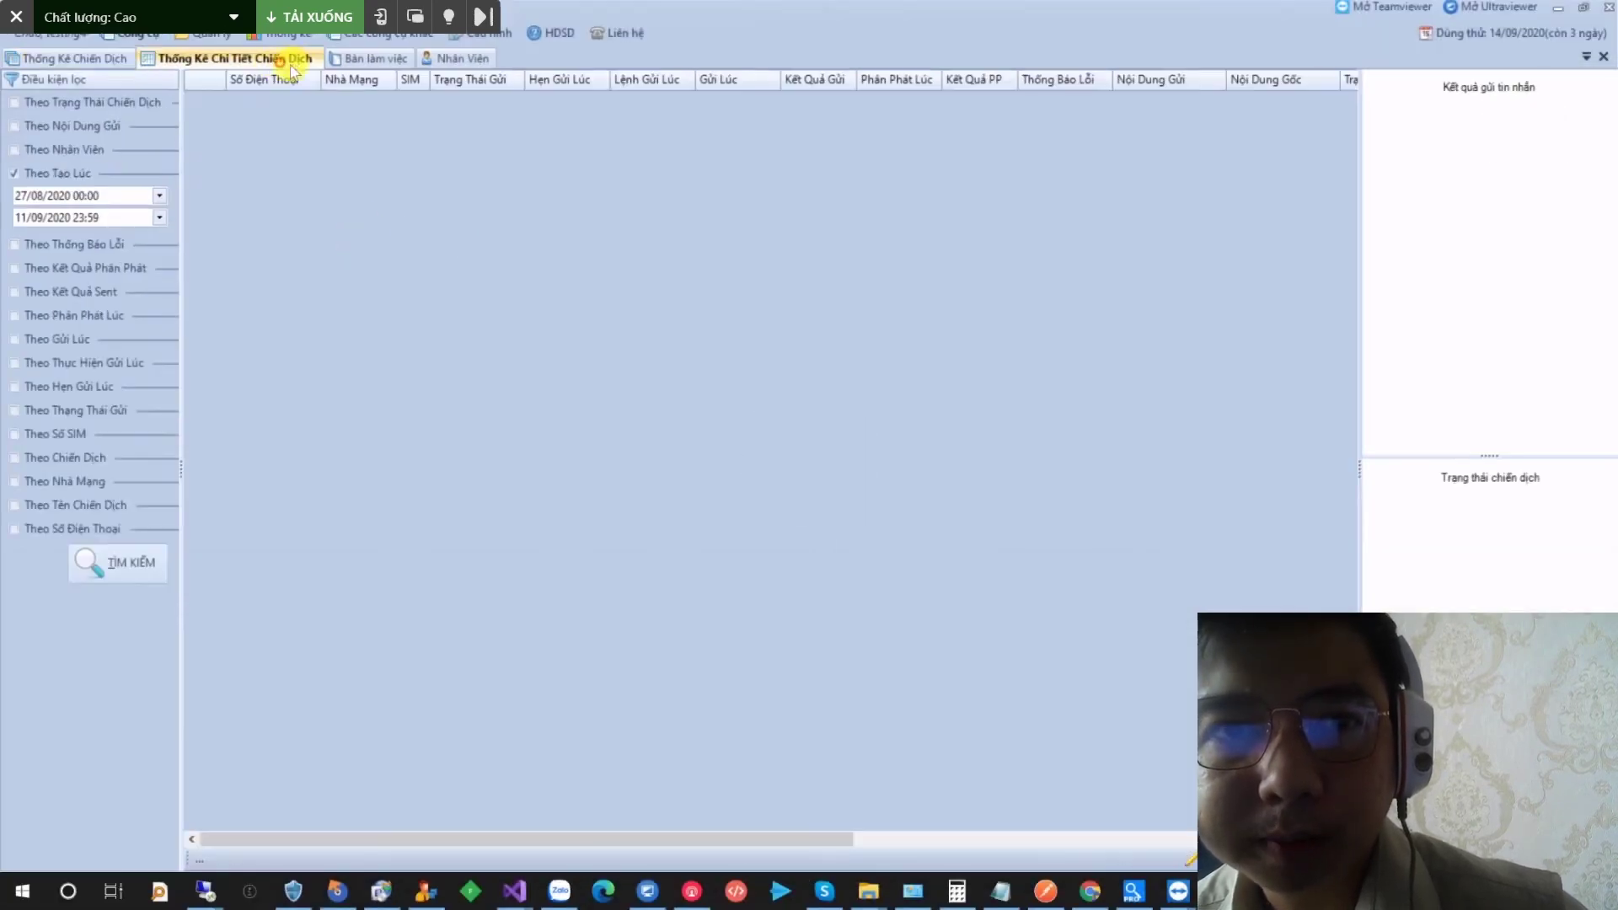
key(Right)
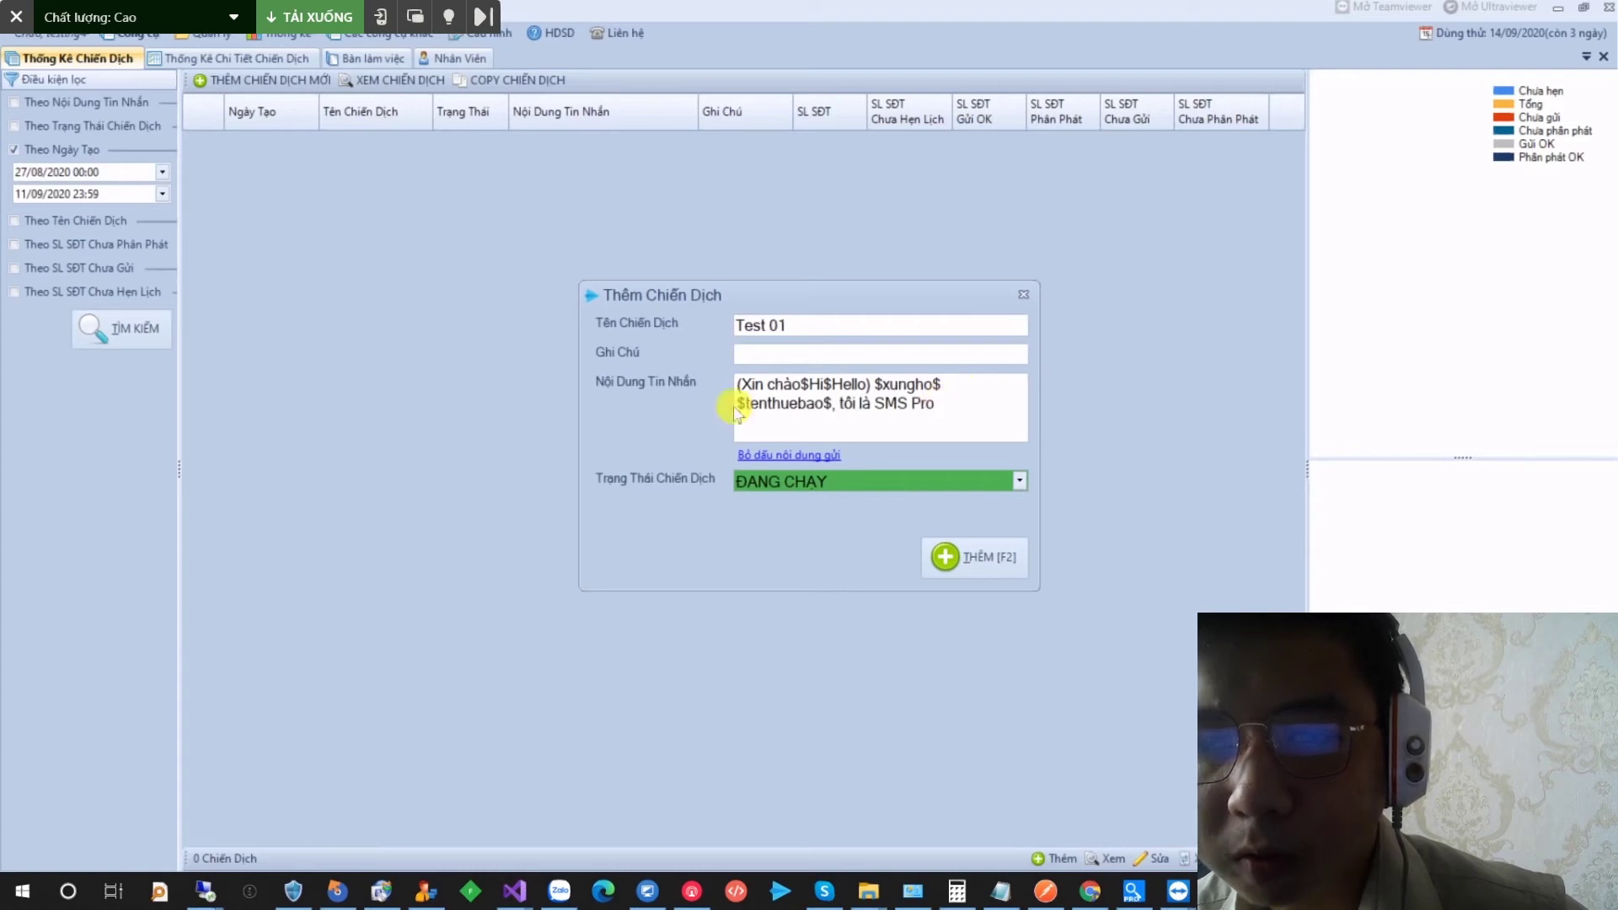
mouse_move(570, 659)
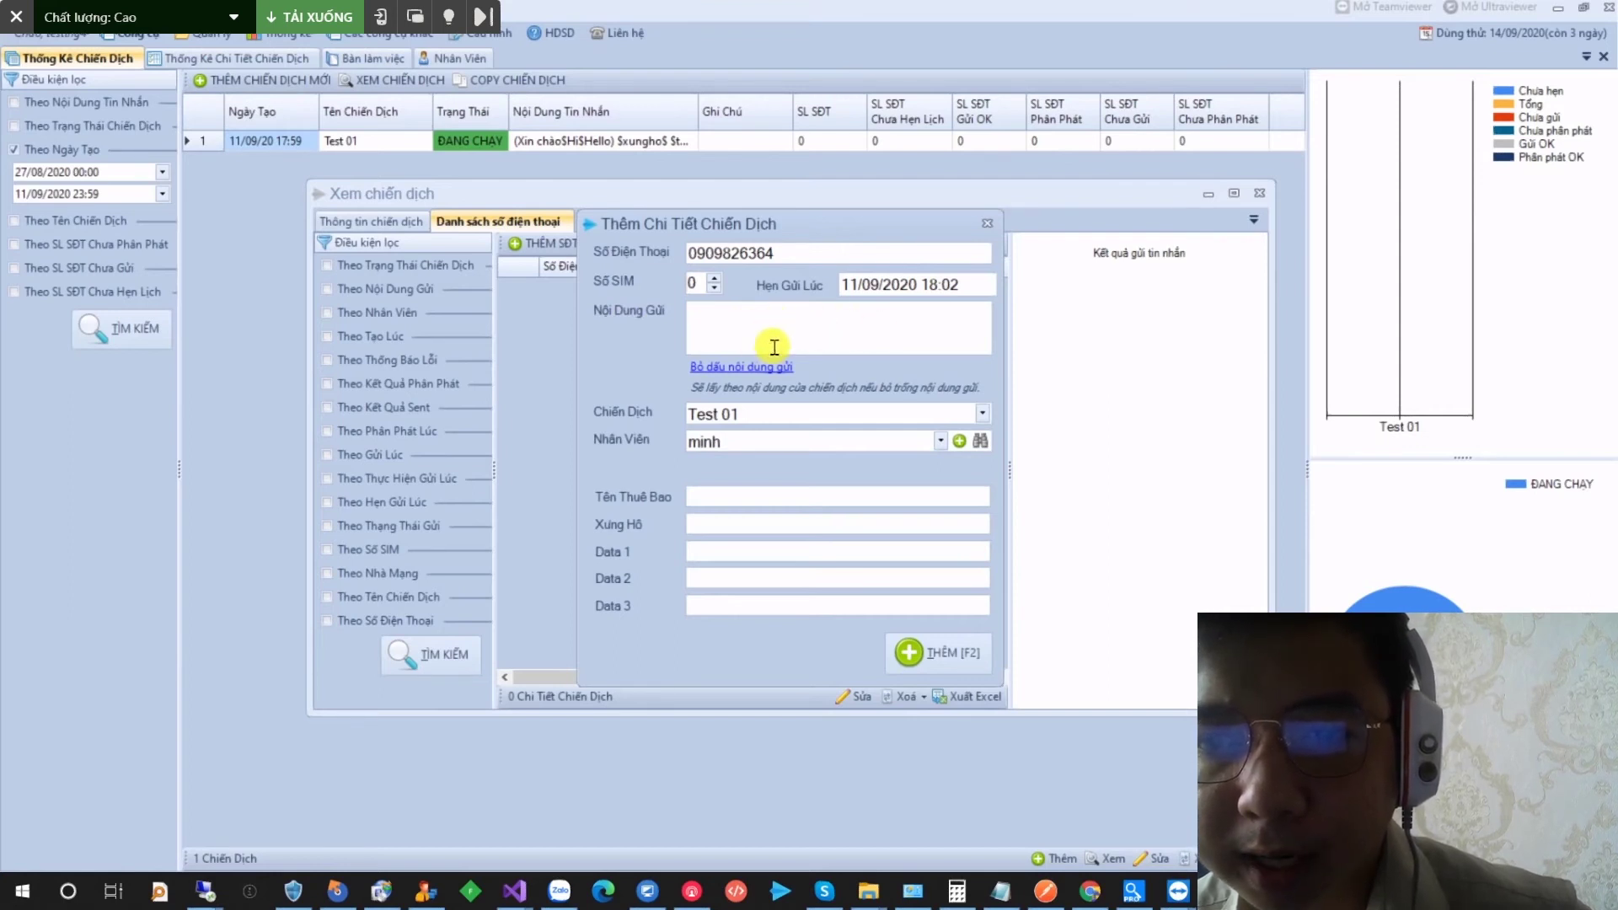
mouse_move(570, 659)
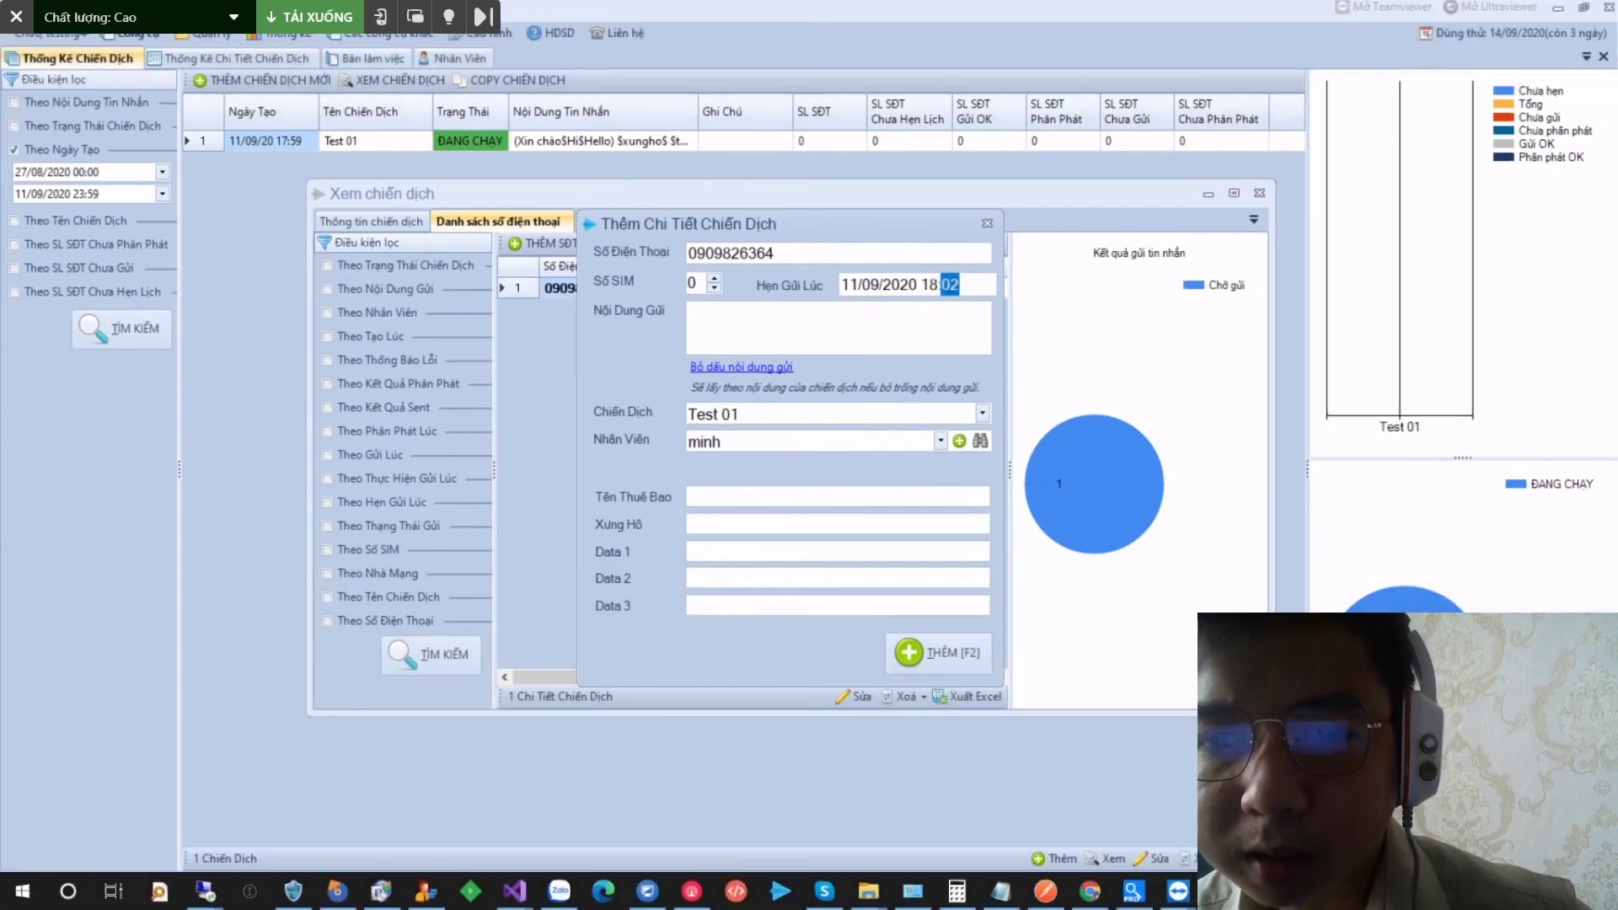
- Skip further ahead in the tutorial video to review the second recipient's SIM, send time and message content, including the phone's scheduled entry
key(Right)
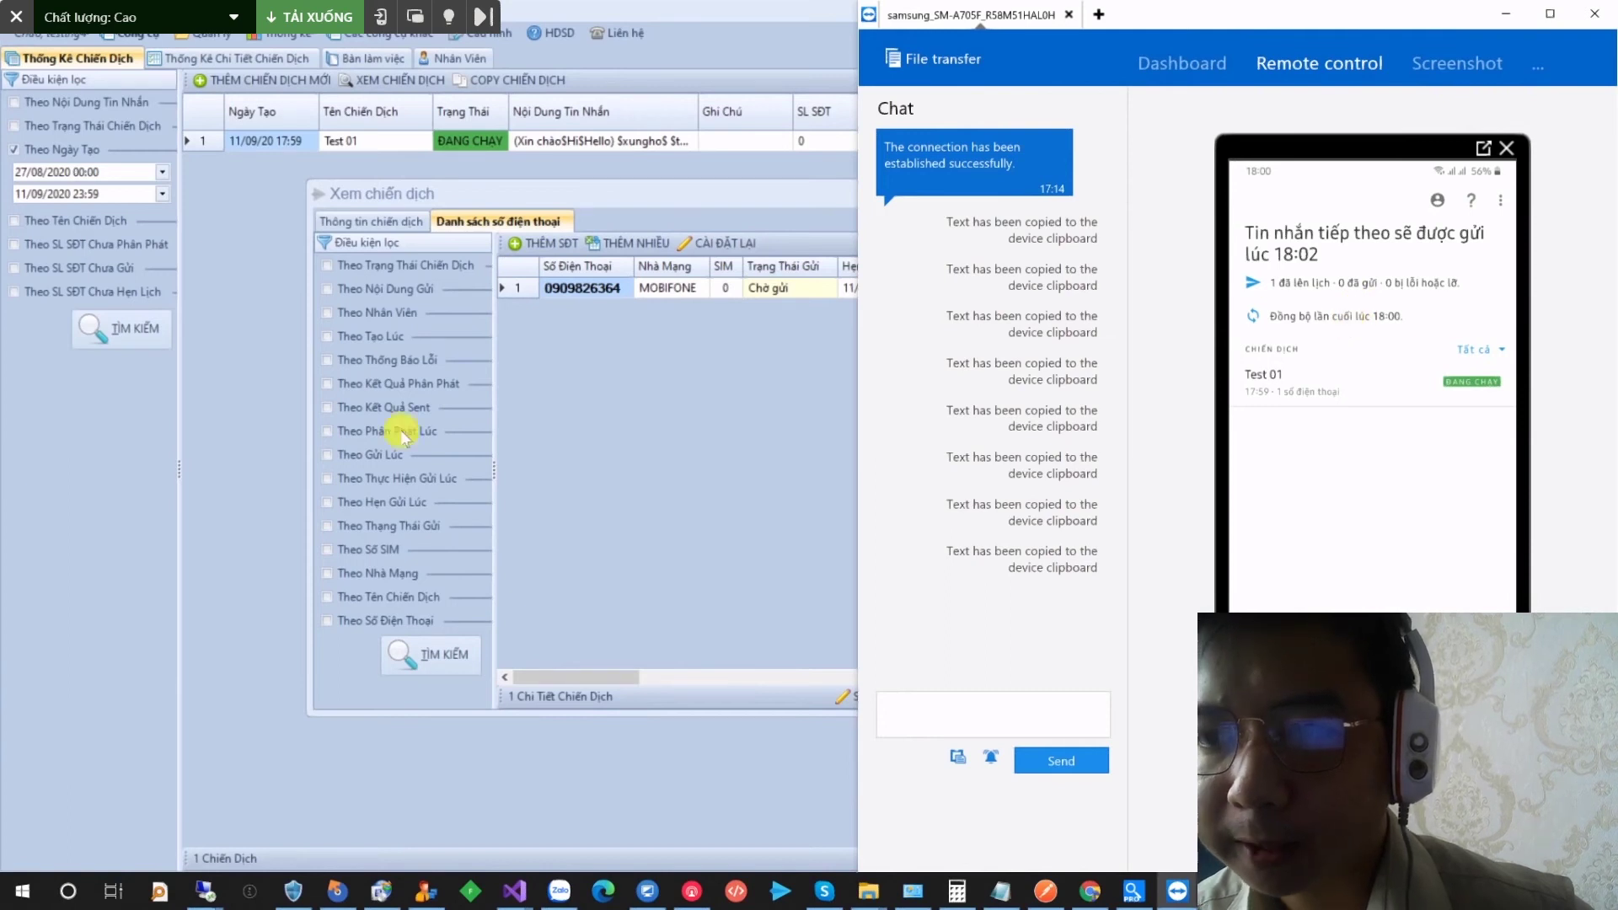
key(Right)
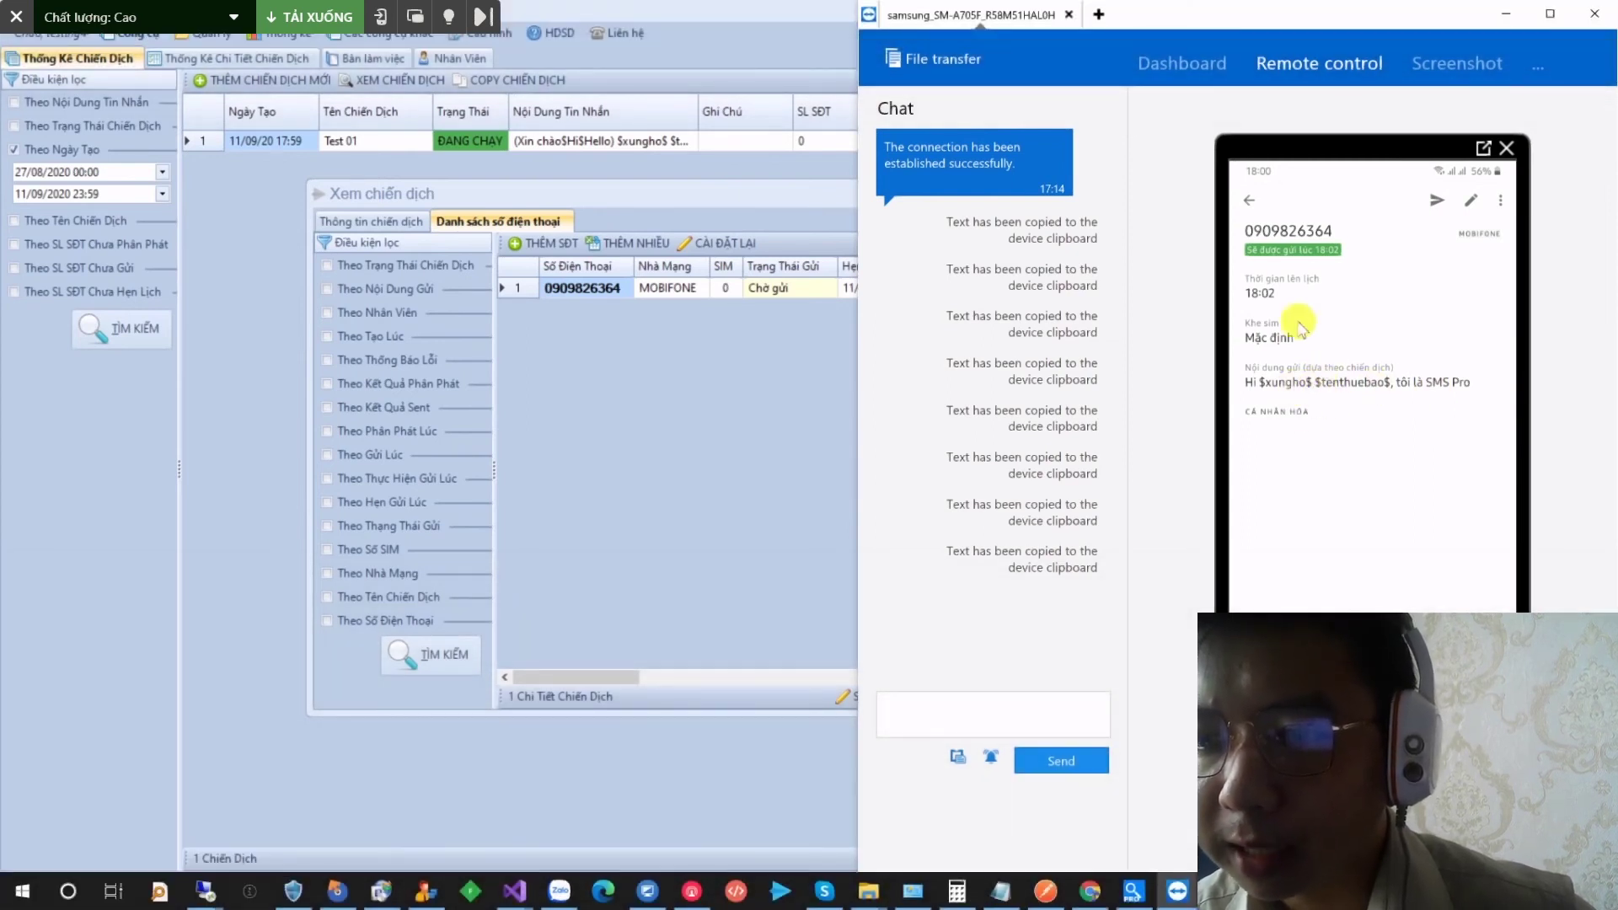
key(Right)
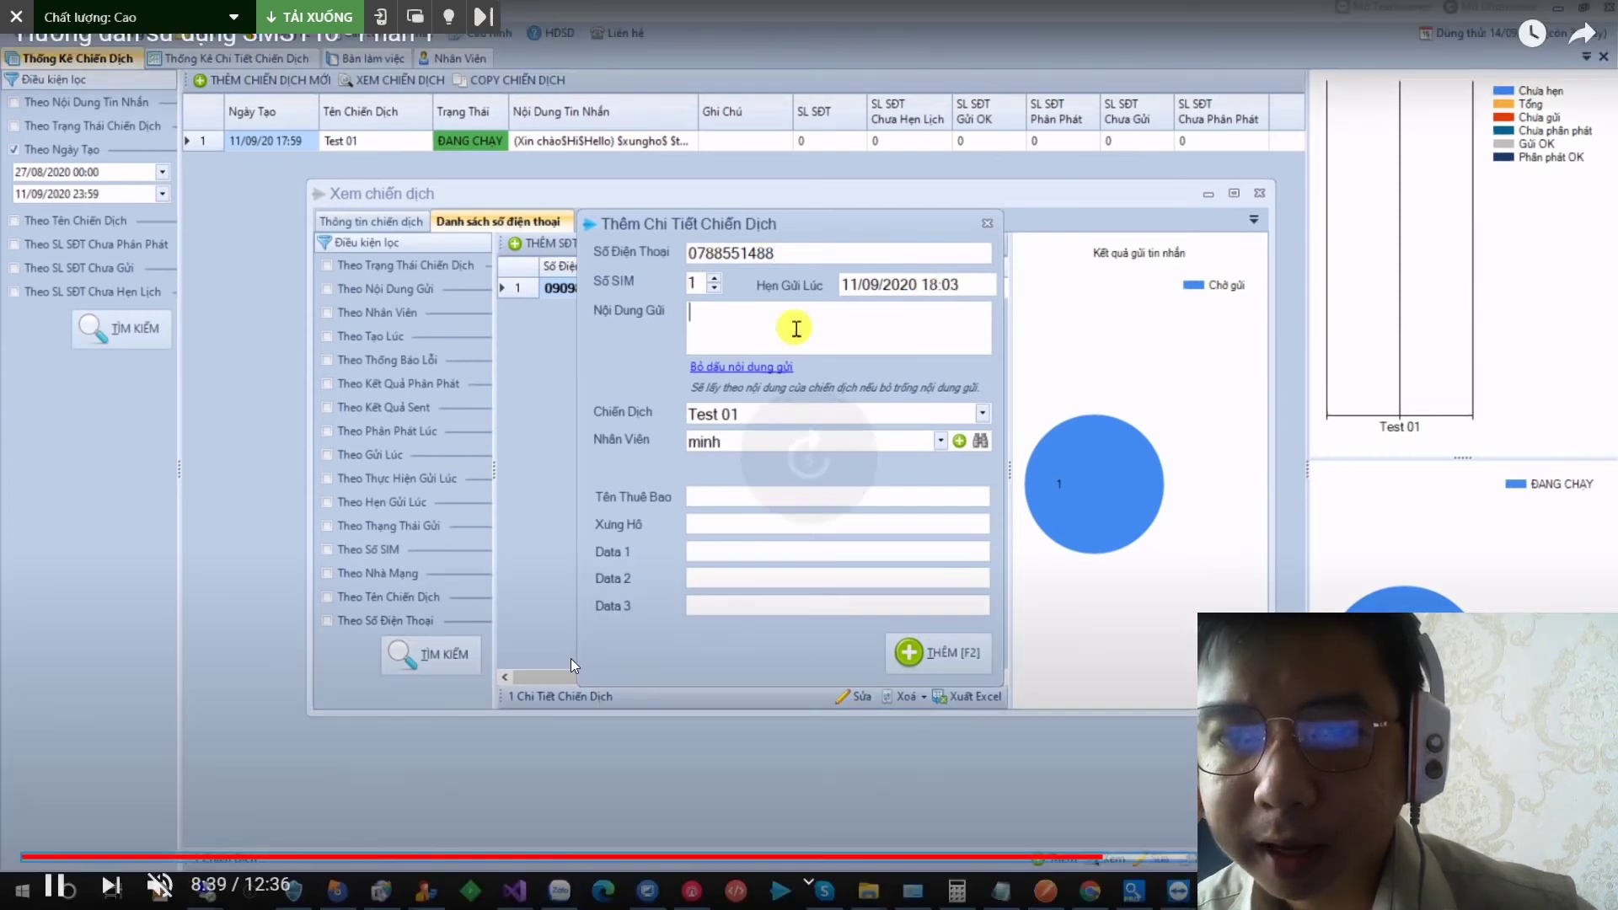
key(Right)
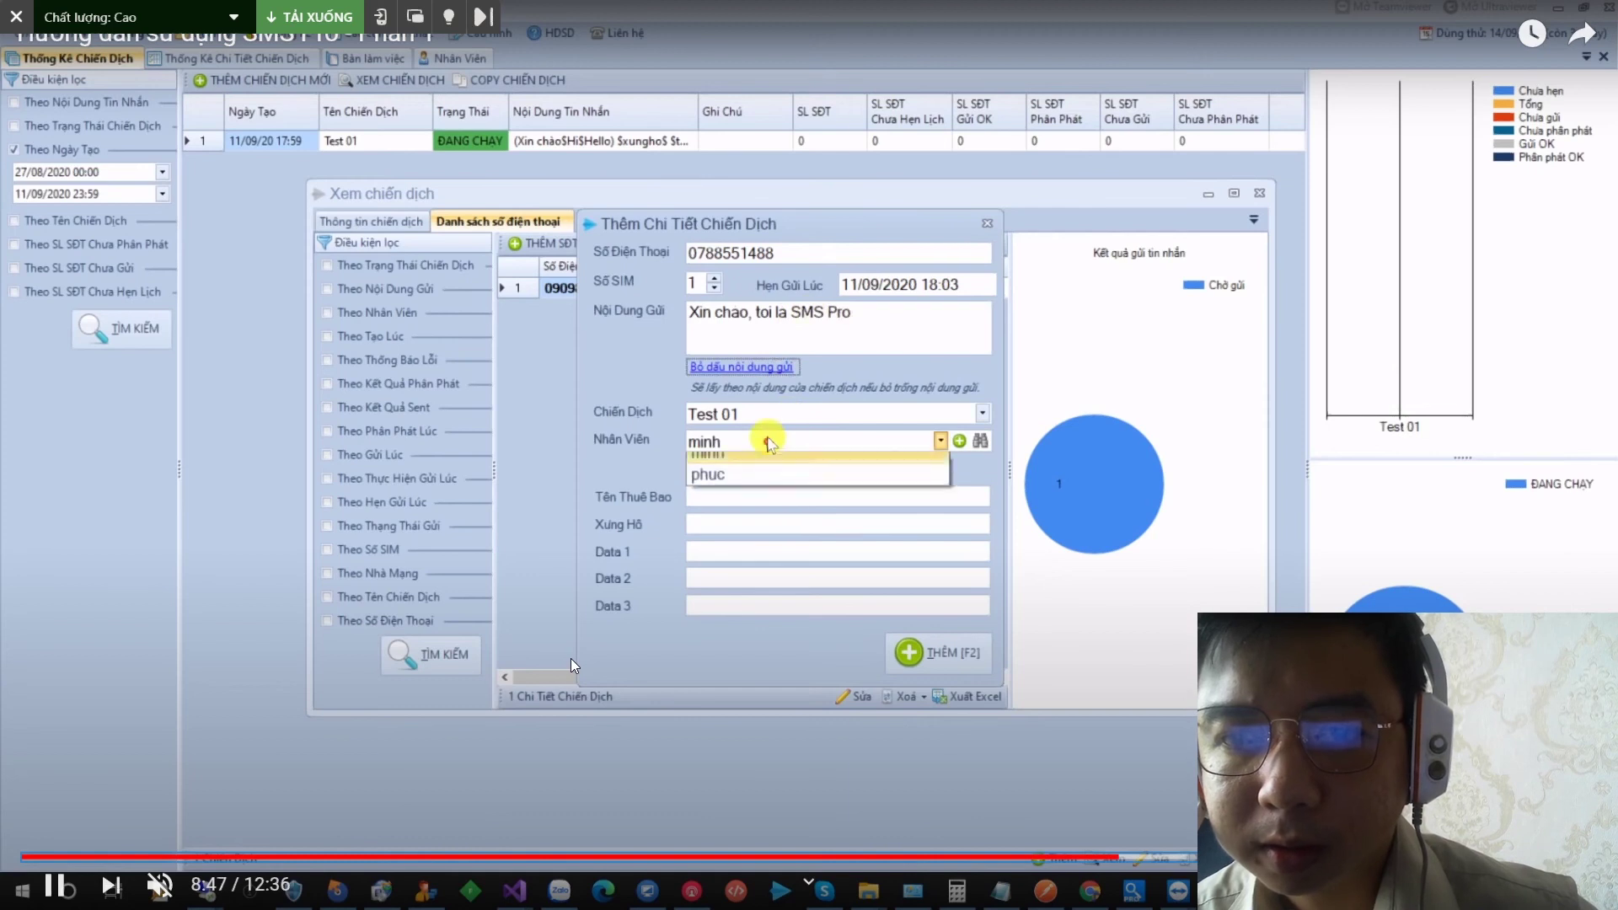
key(Right)
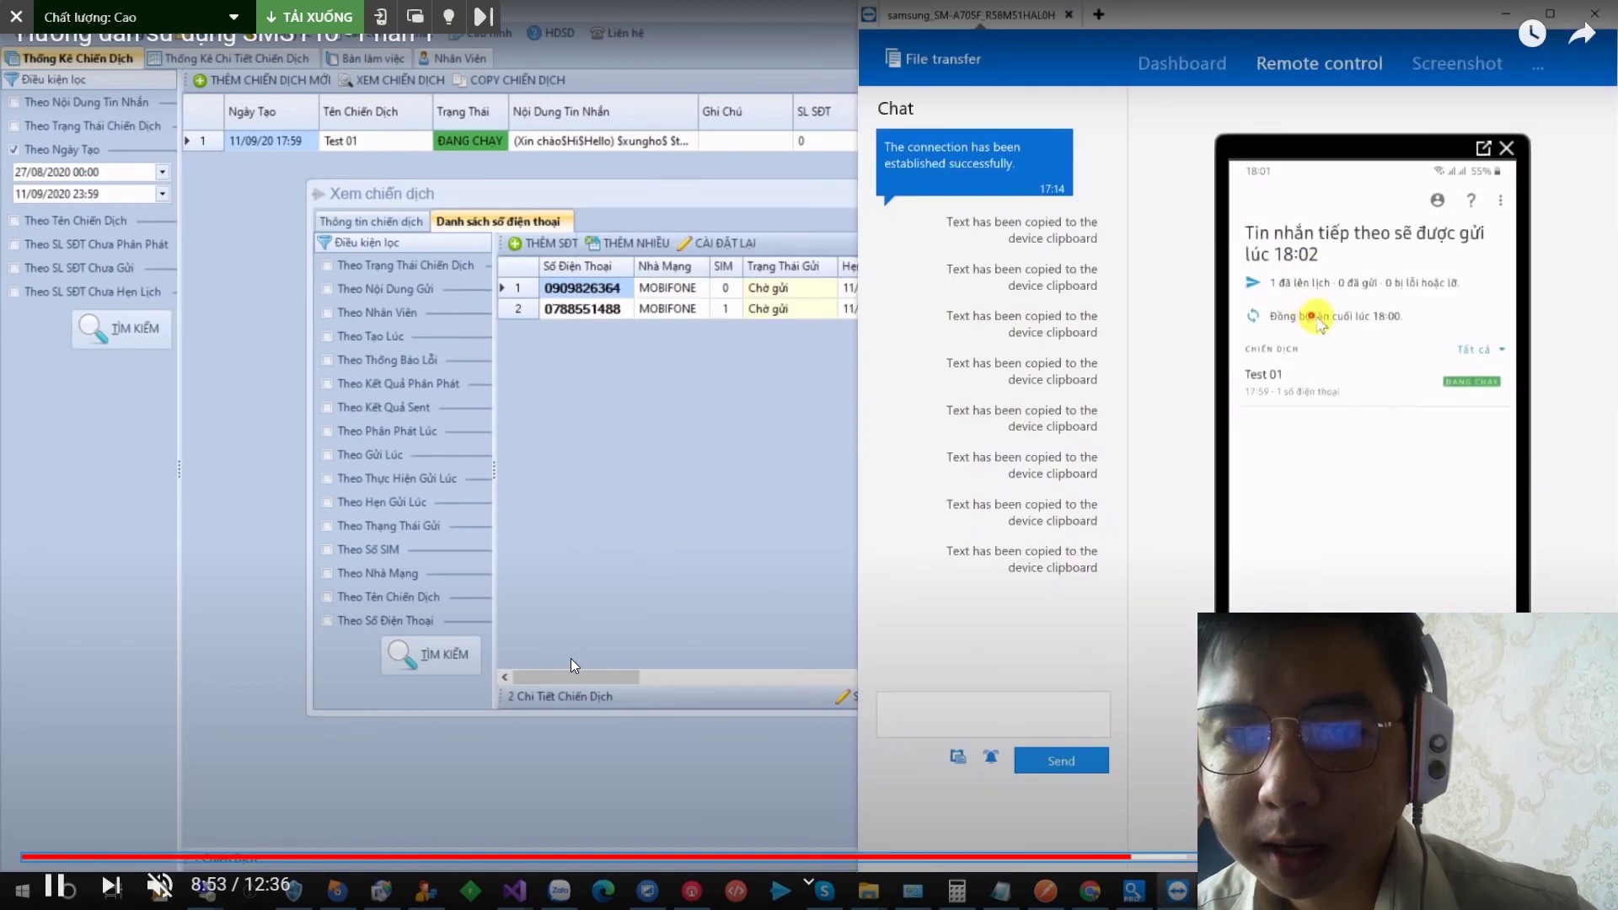
key(Right)
key(Right)
key(Right)
key(Right)
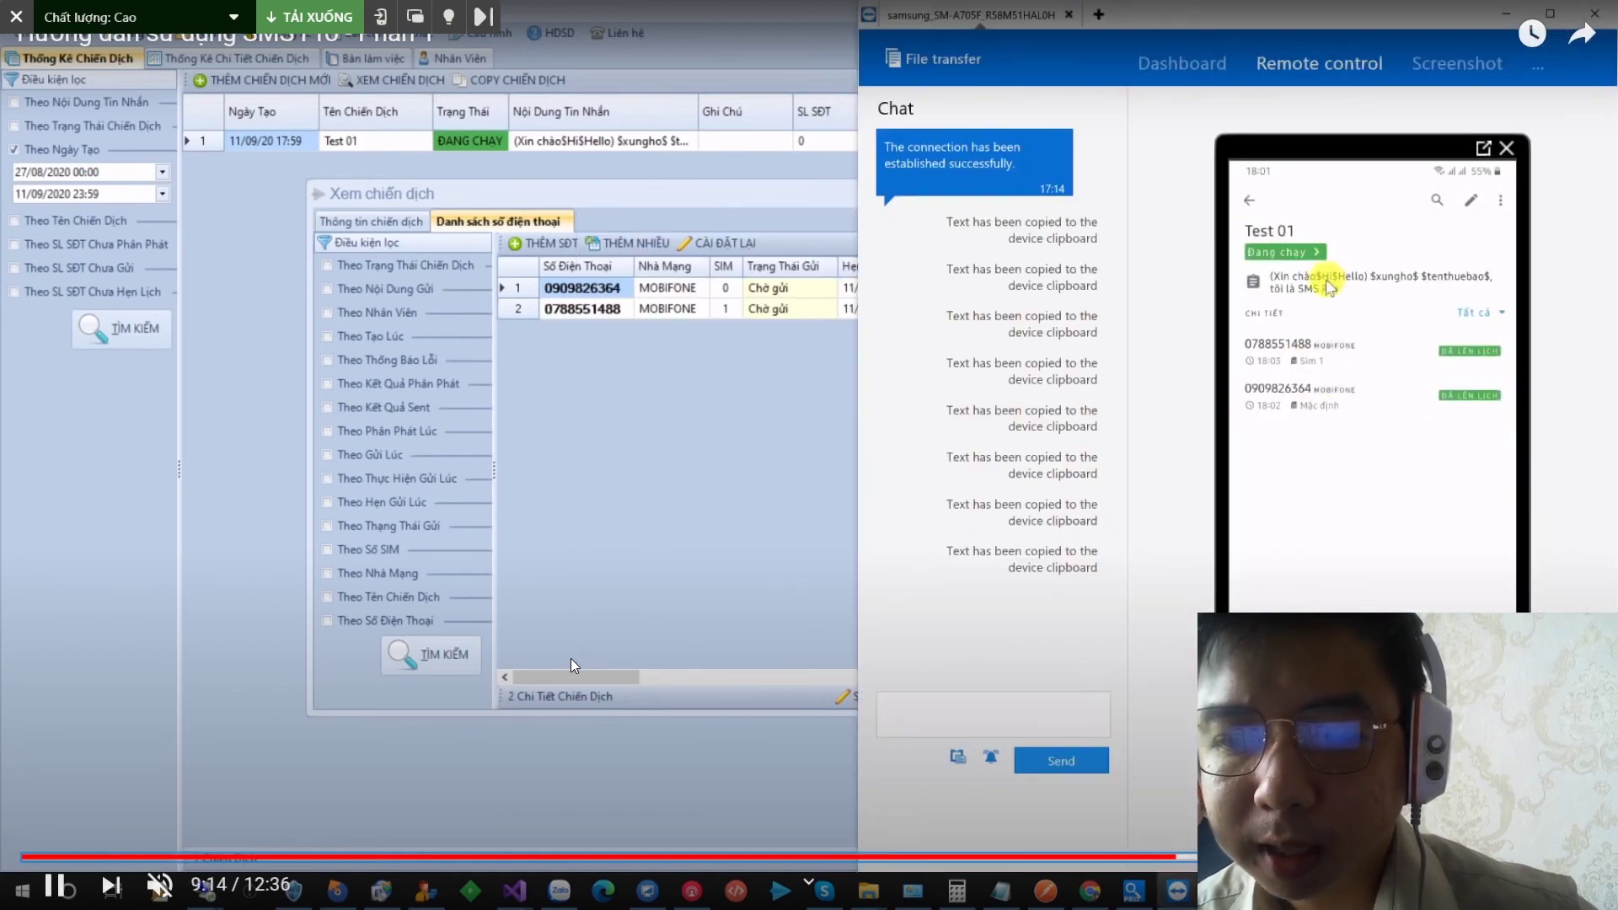
key(Right)
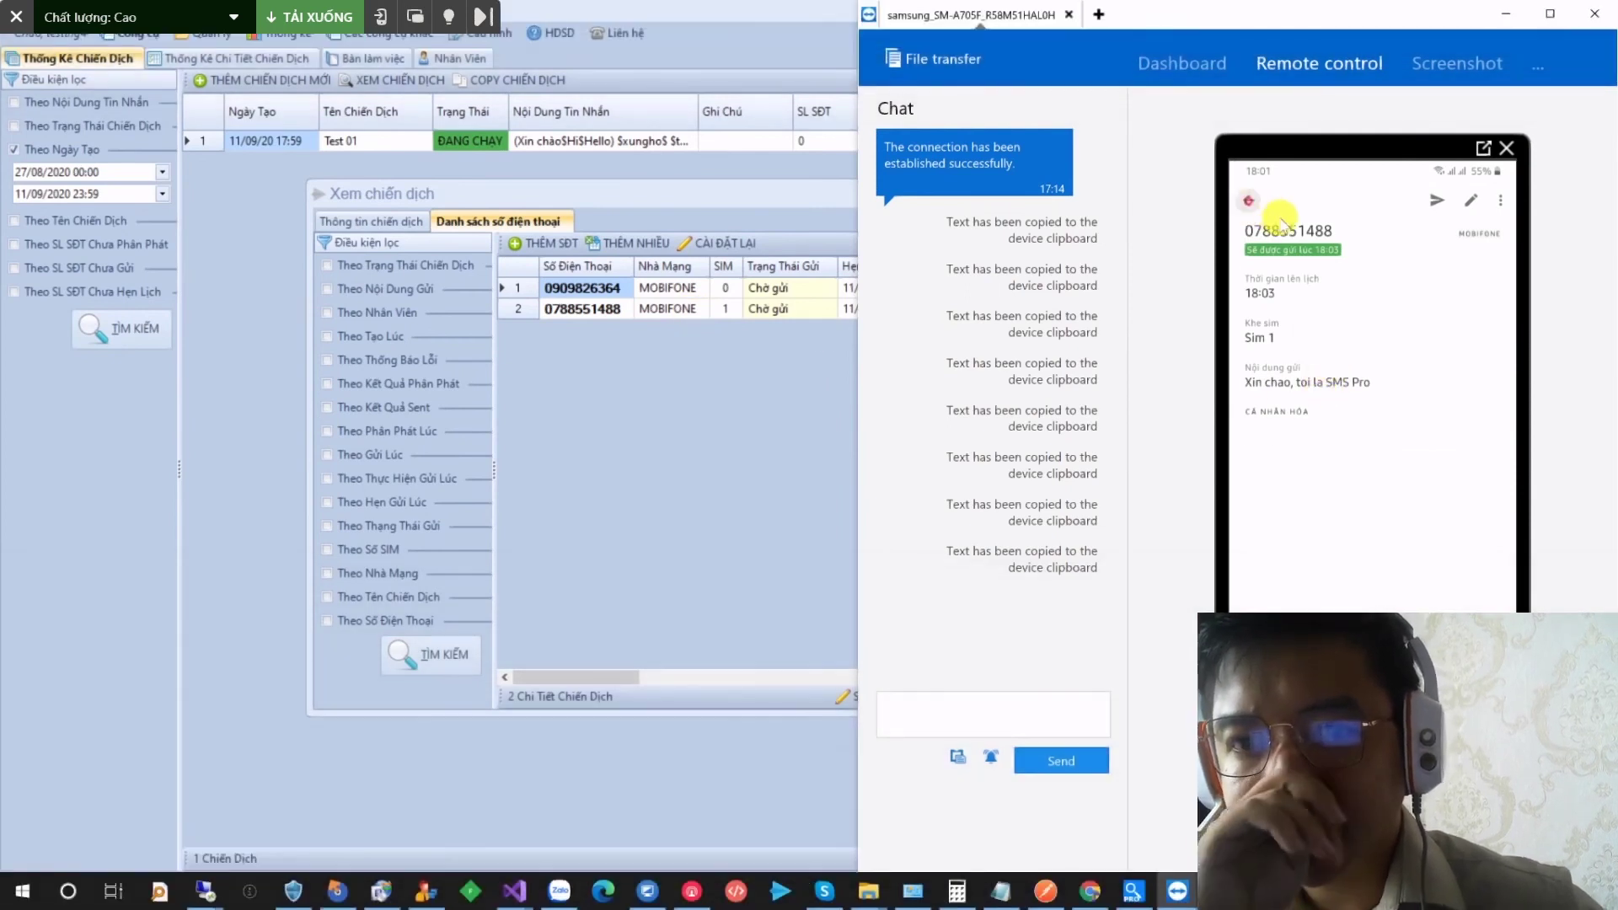
- Jump to the 30% mark of the tutorial video and rewind to the part on scheduling messages for a recipient list
key(3)
key(Left)
key(Left)
key(Left)
key(Left)
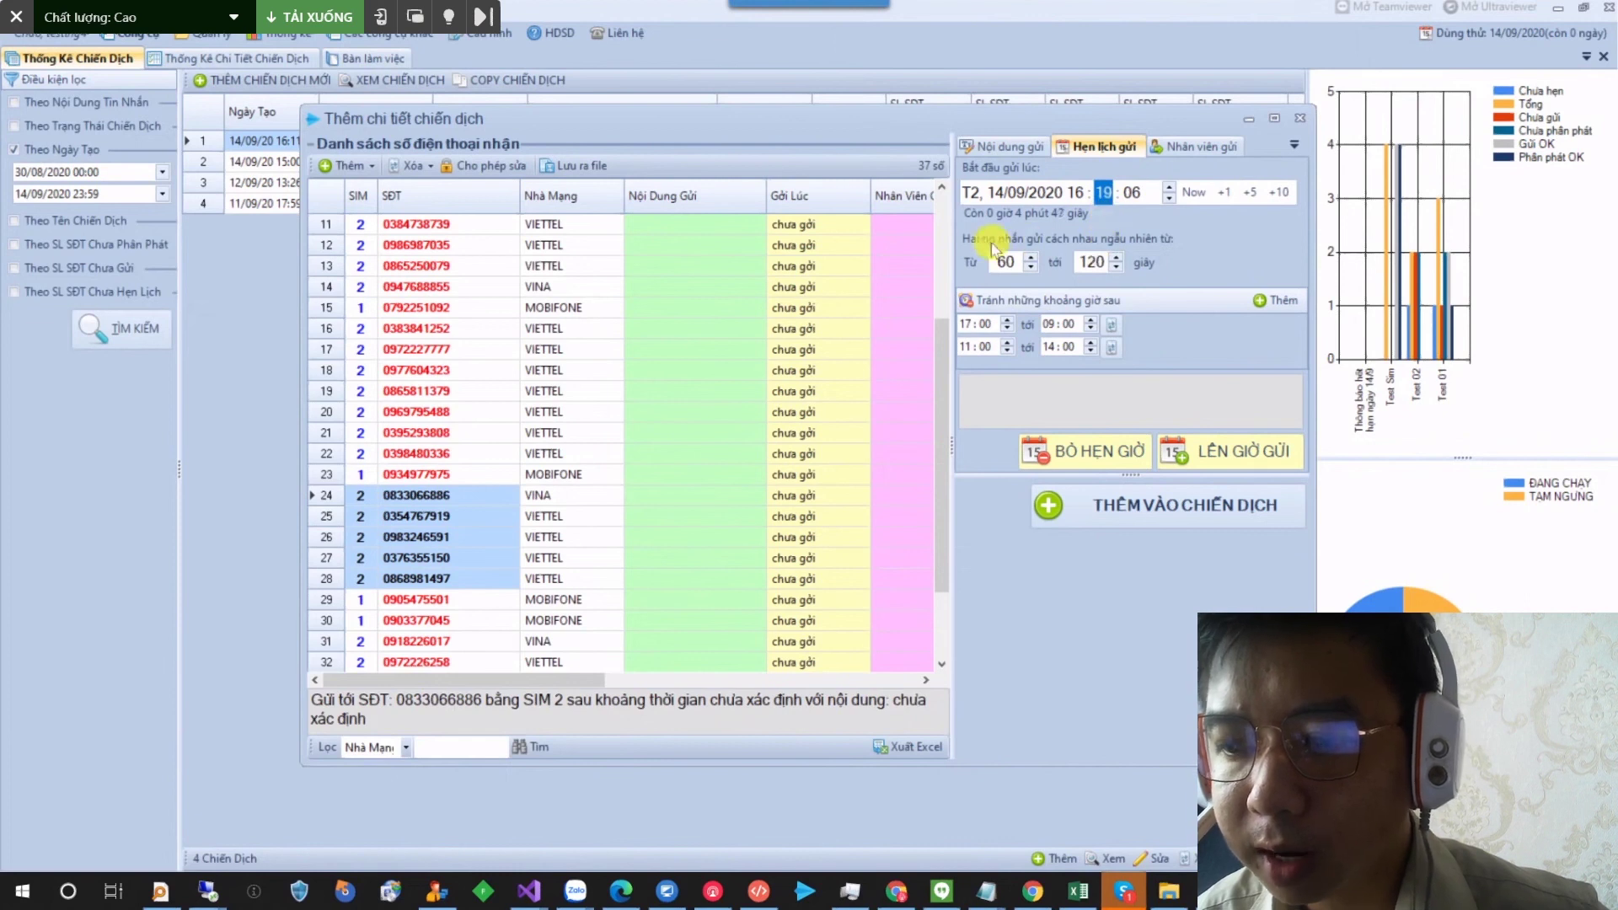
- Examine the minimum and maximum random delay between two messages in the Hẹn lịch gửi settings
click(1025, 263)
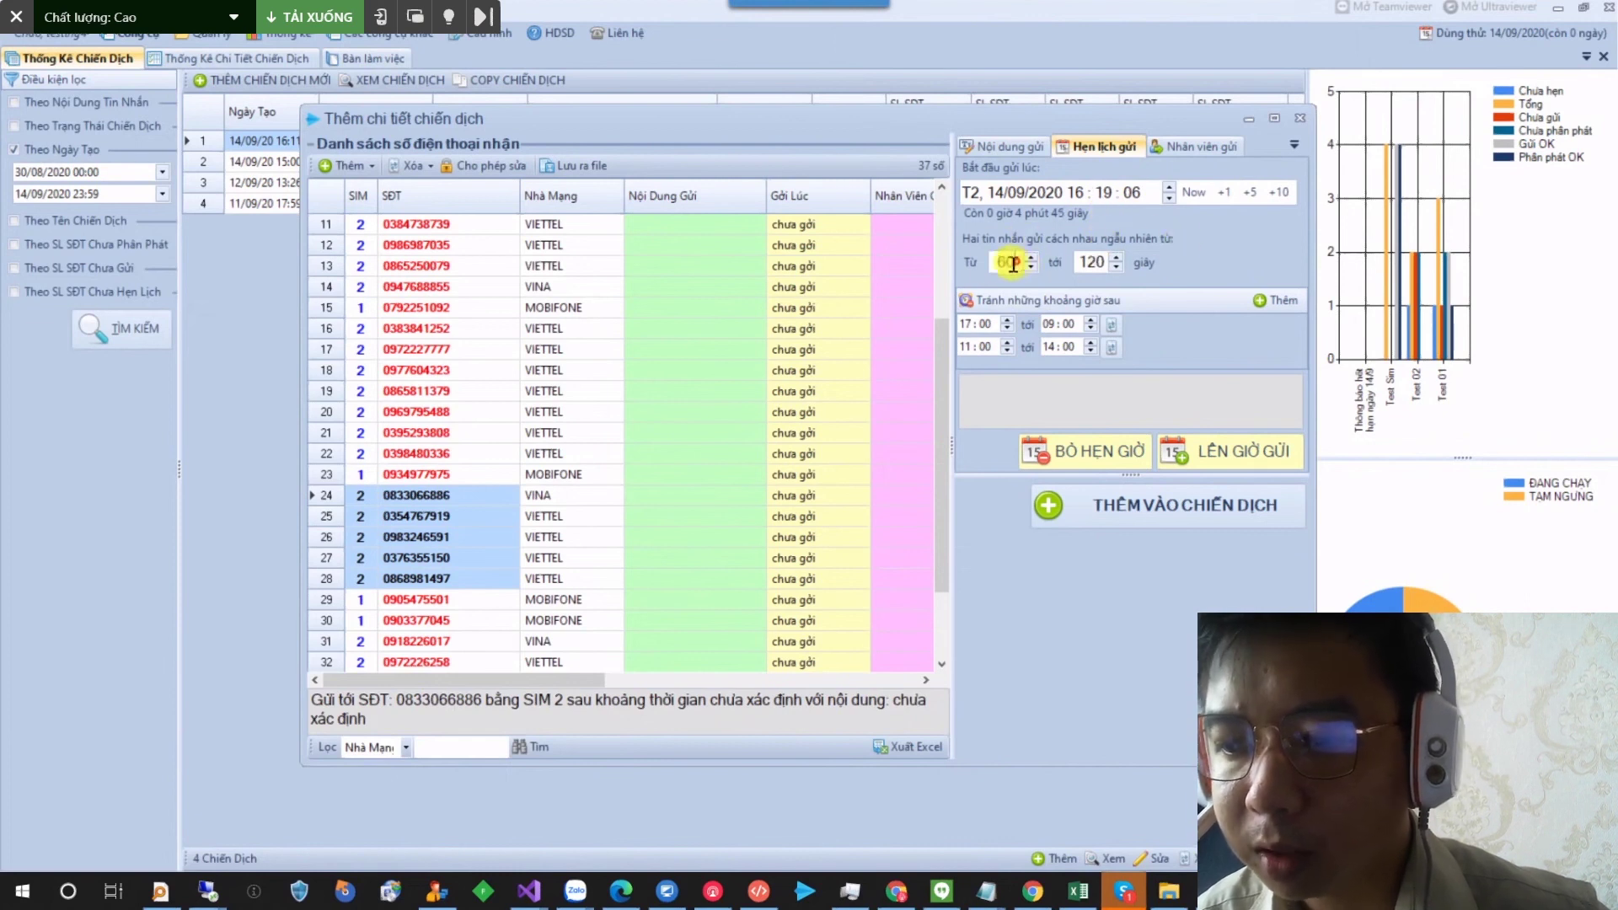
click(1105, 263)
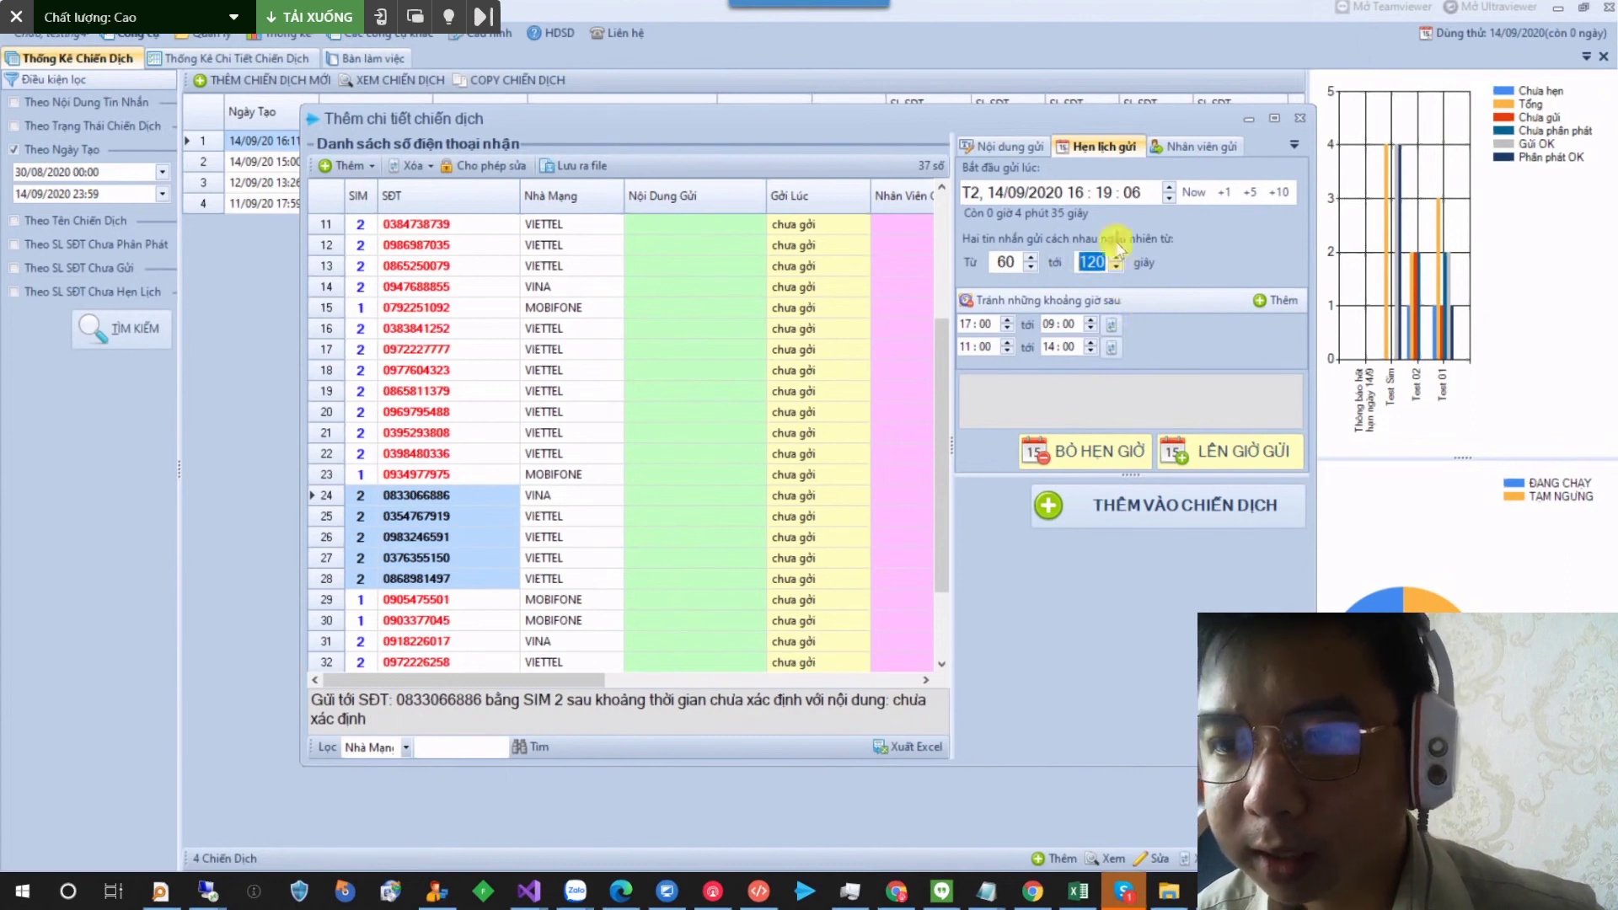
click(1030, 257)
click(1030, 258)
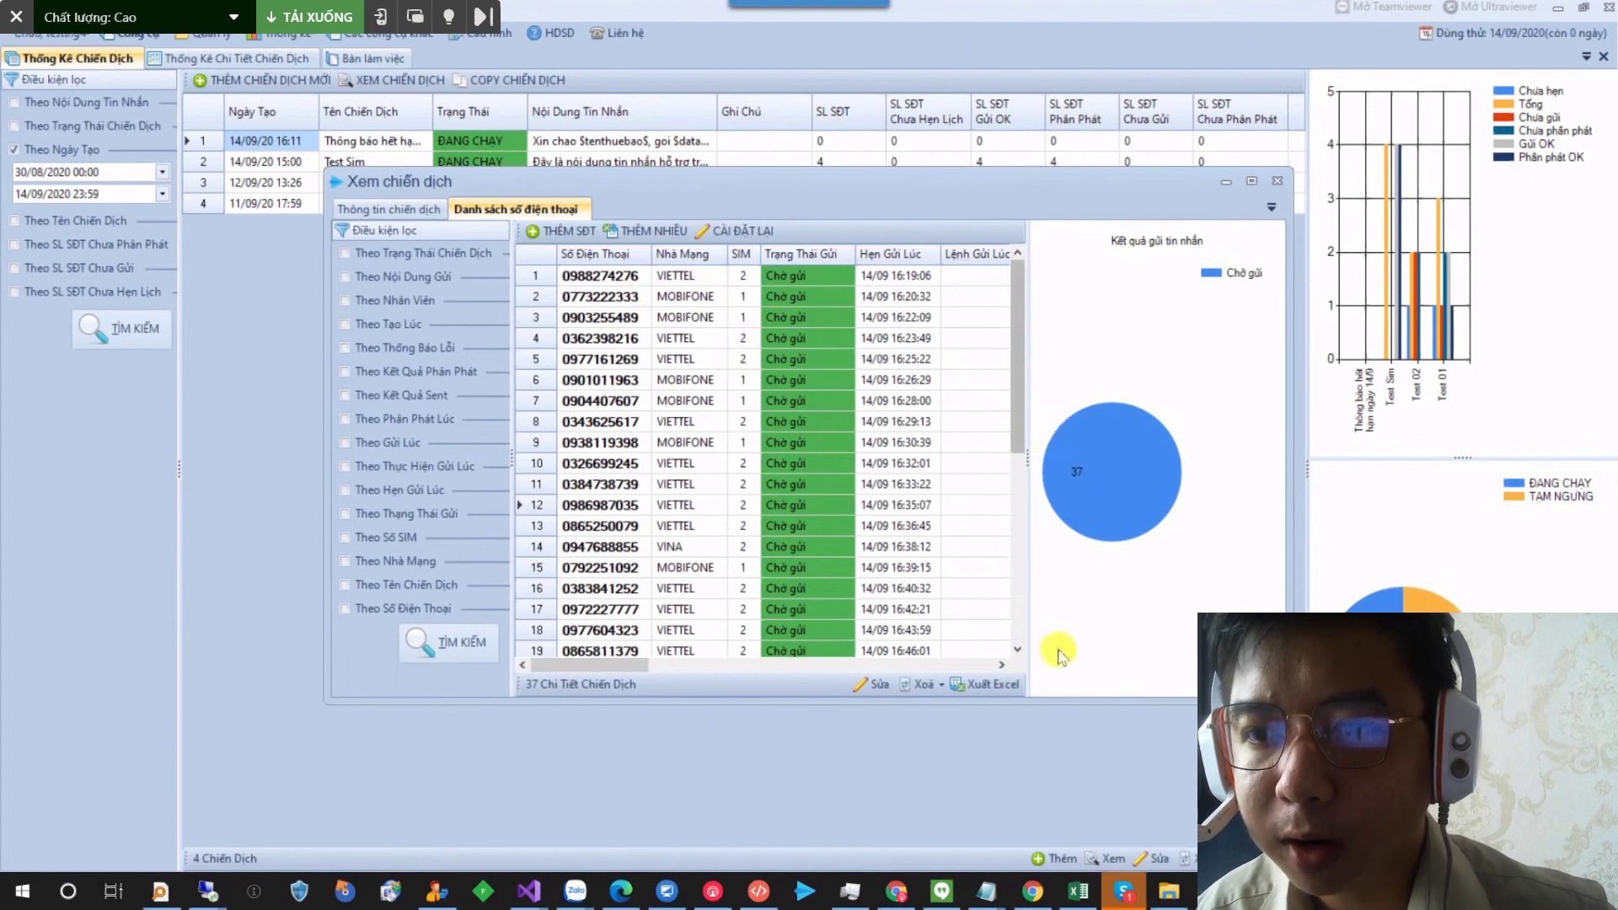
- Switch to the phone's remote control view to check the scheduled message details of the campaign's first recipient
click(1390, 891)
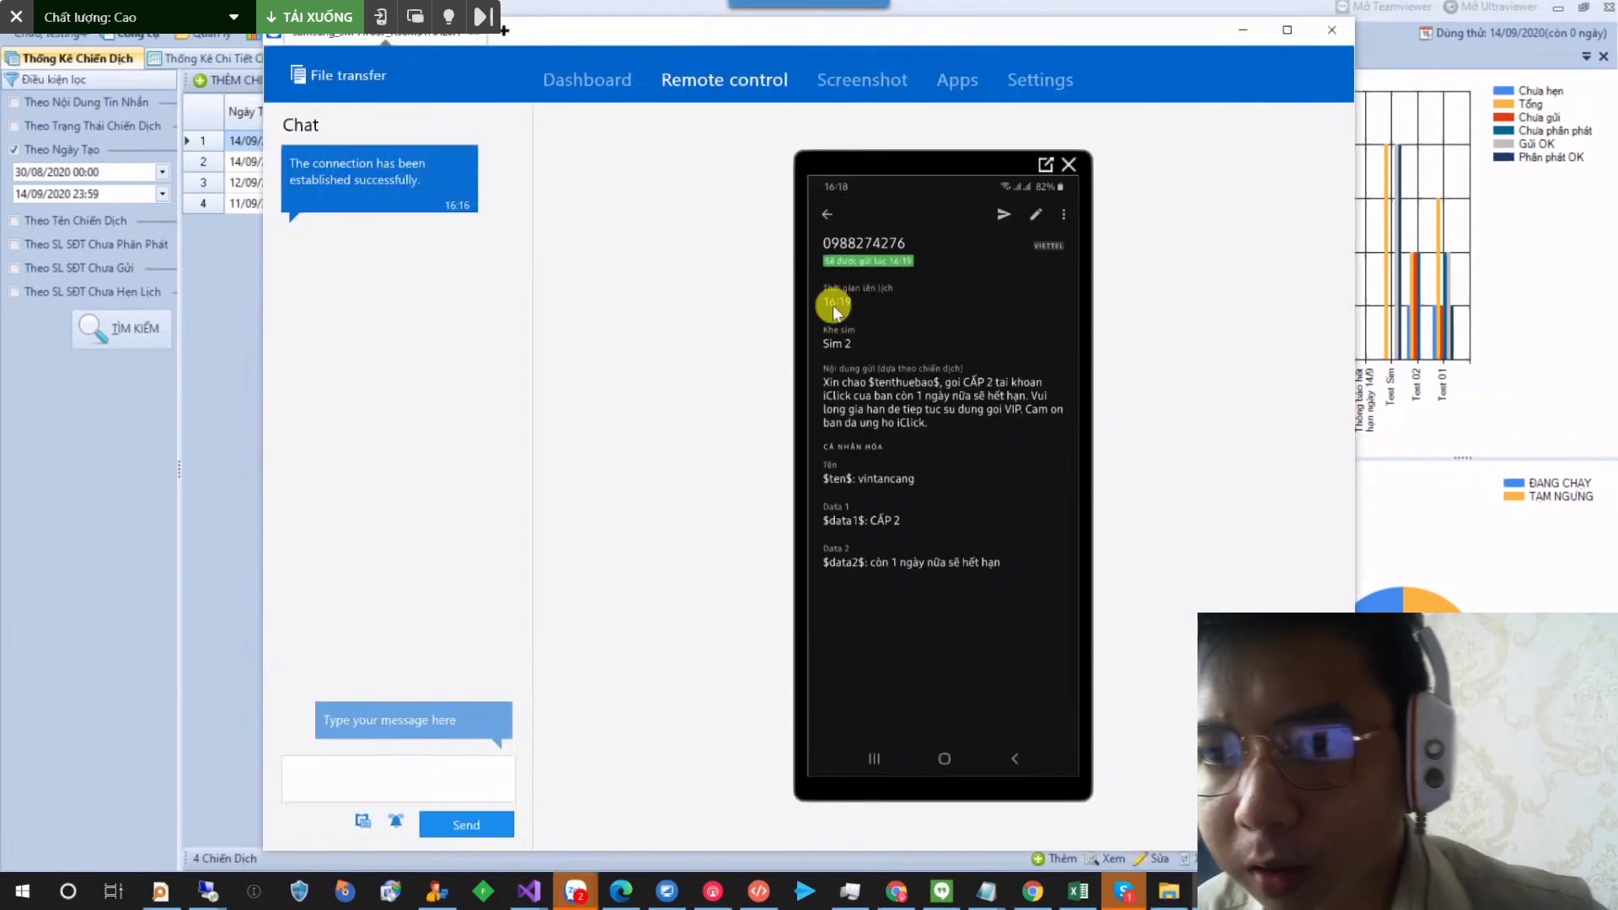